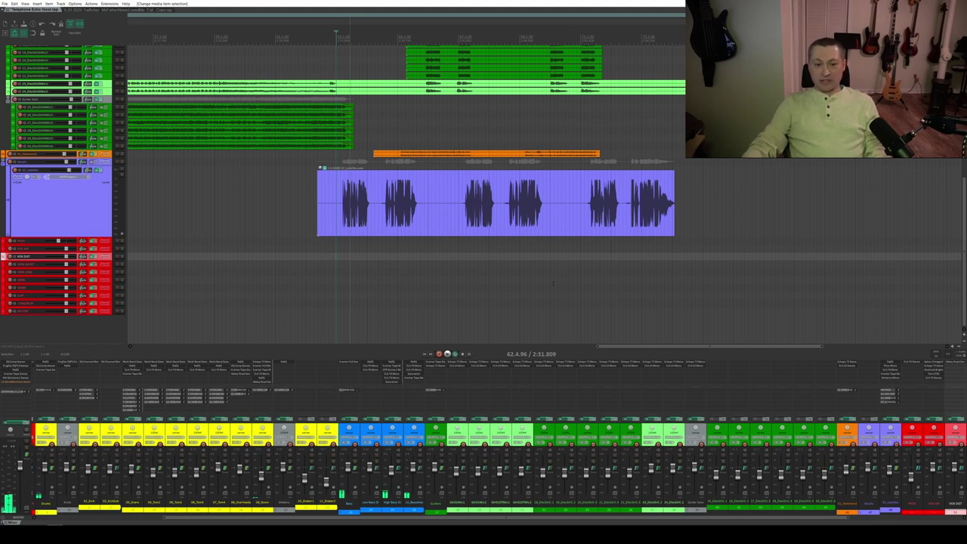
- Play back the song section with the lead vocal from around bar 62, and stop playback
{"action": "key", "text": "space"}
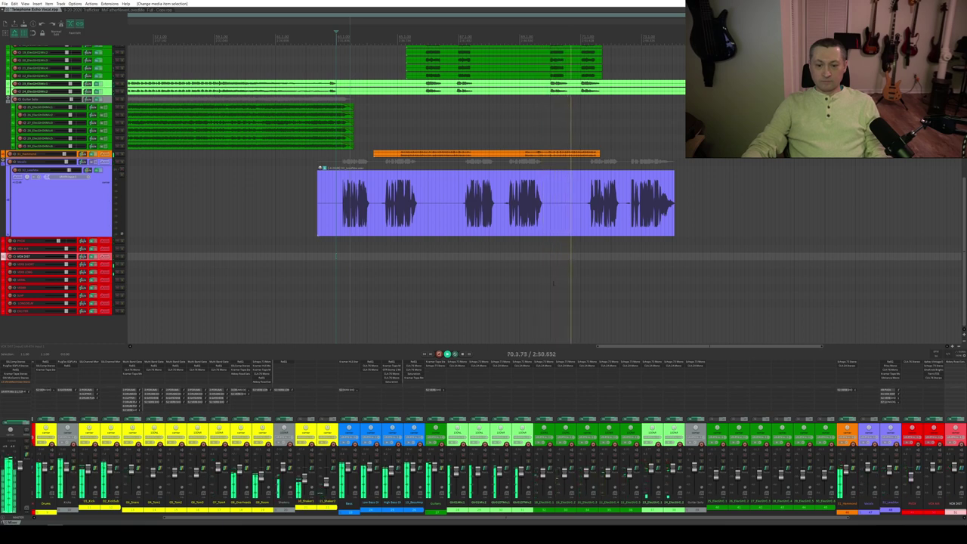
{"action": "key", "text": "space"}
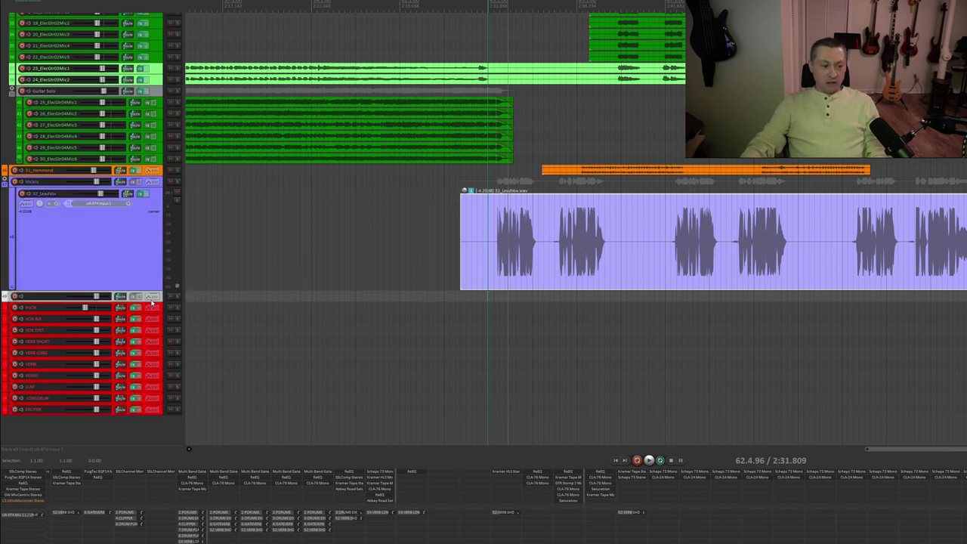
- Set the child tracks of the Vocals folder, including the new empty one below 32_LeadVox, to the folder's color
{"action": "left_click", "coordinate": [144, 297]}
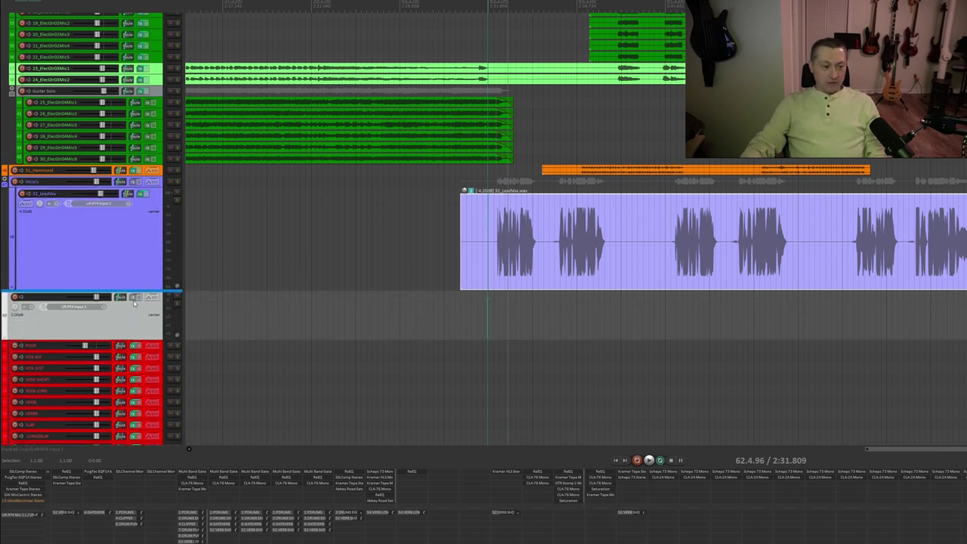
{"action": "left_click", "coordinate": [150, 297]}
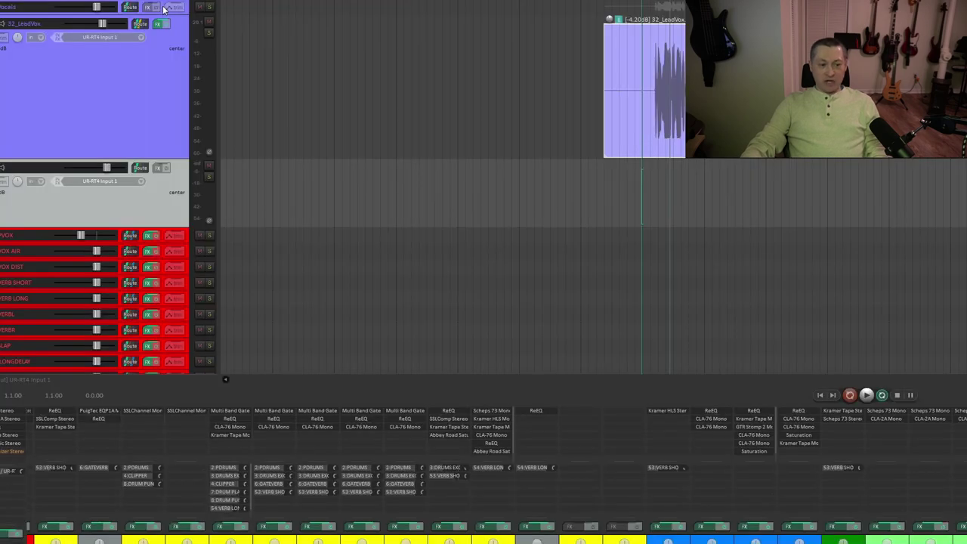
{"action": "right_click", "coordinate": [163, 9]}
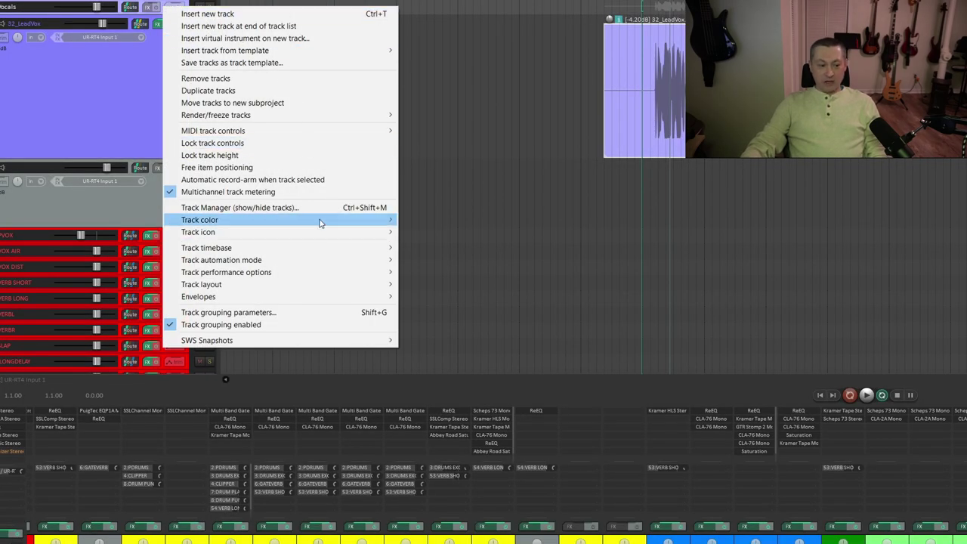
{"action": "mouse_move", "coordinate": [319, 223]}
{"action": "mouse_move", "coordinate": [495, 270]}
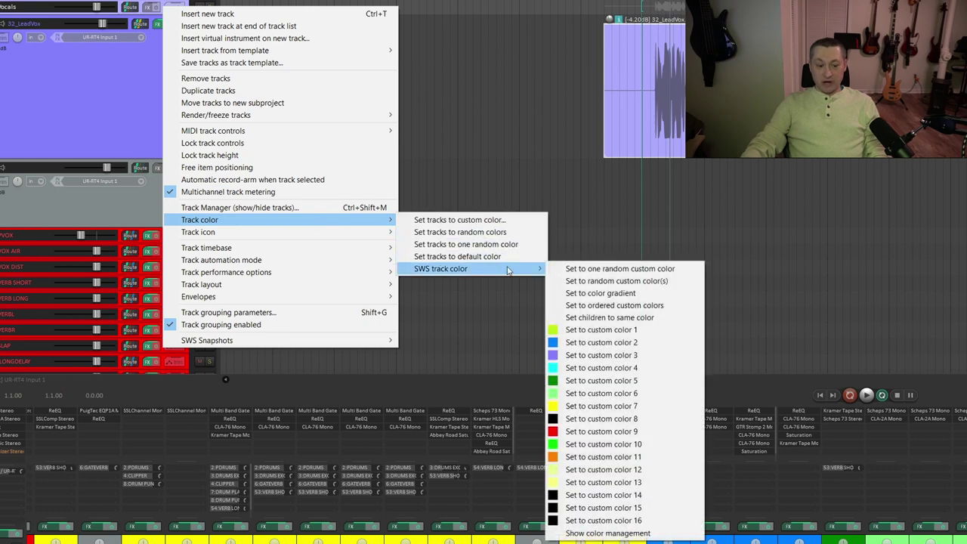
{"action": "left_click", "coordinate": [636, 318]}
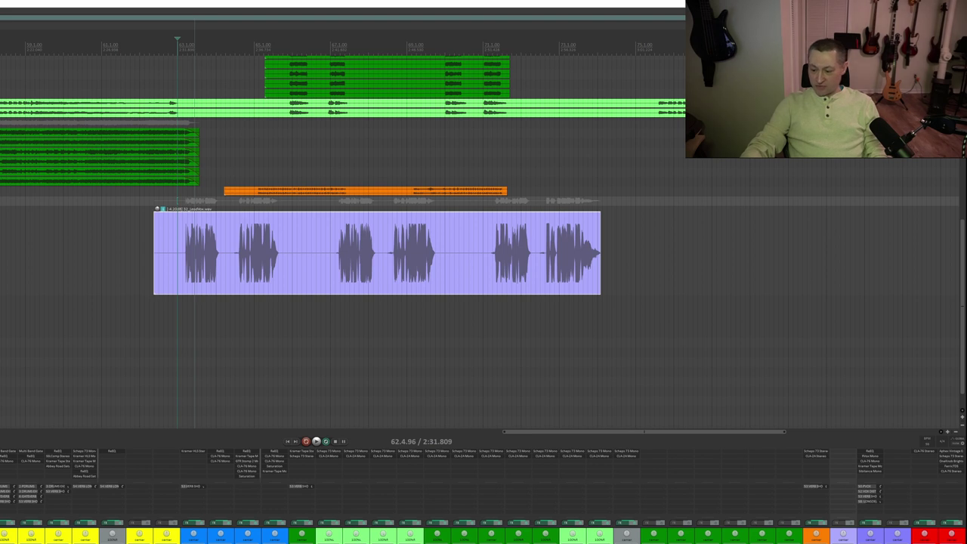
- Solo the vocals and audition the lead vocal's second phrase around bars 64 to 65 to locate the words for the echo
{"action": "left_click", "coordinate": [755, 265]}
{"action": "left_click", "coordinate": [270, 327]}
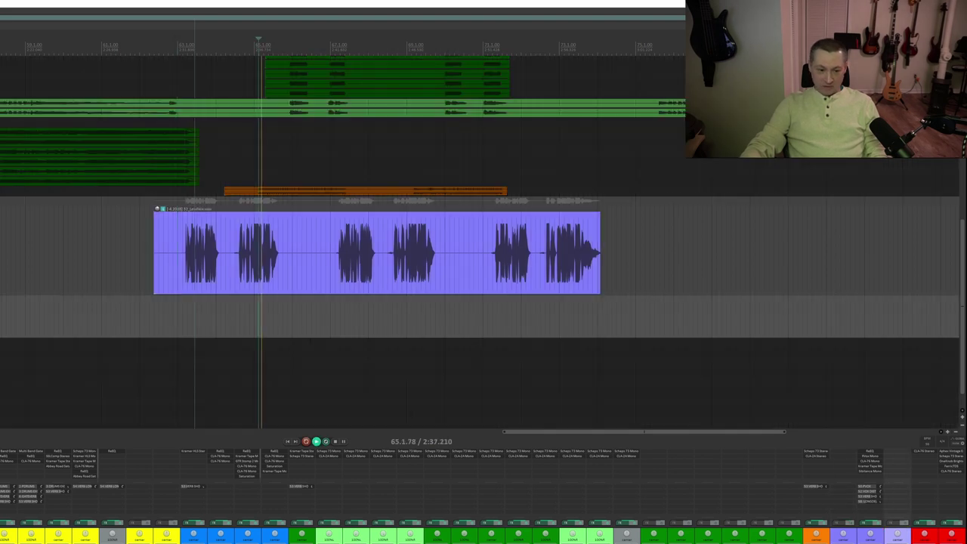
{"action": "left_click", "coordinate": [247, 310]}
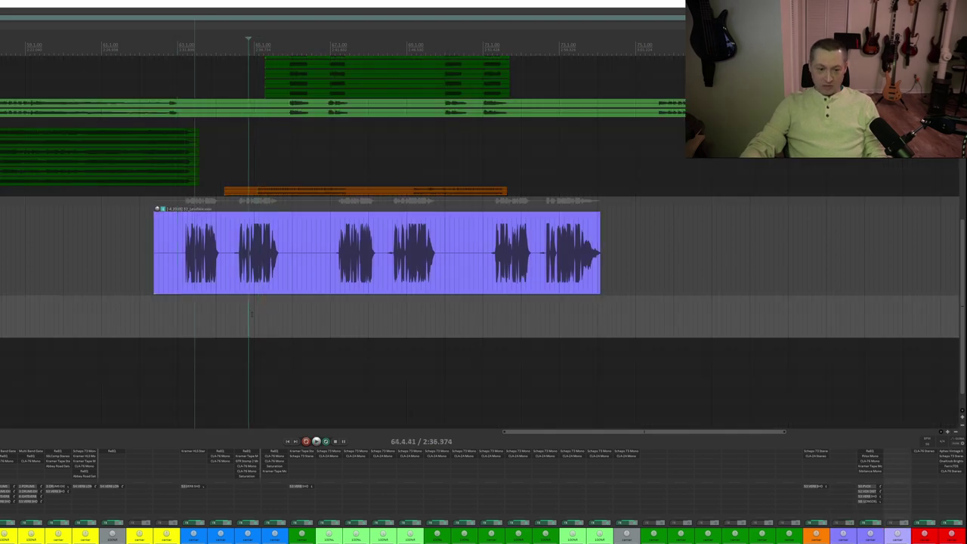
{"action": "key", "text": "space"}
{"action": "key", "text": "equal"}
{"action": "key", "text": "equal"}
{"action": "key", "text": "equal"}
{"action": "key", "text": "equal"}
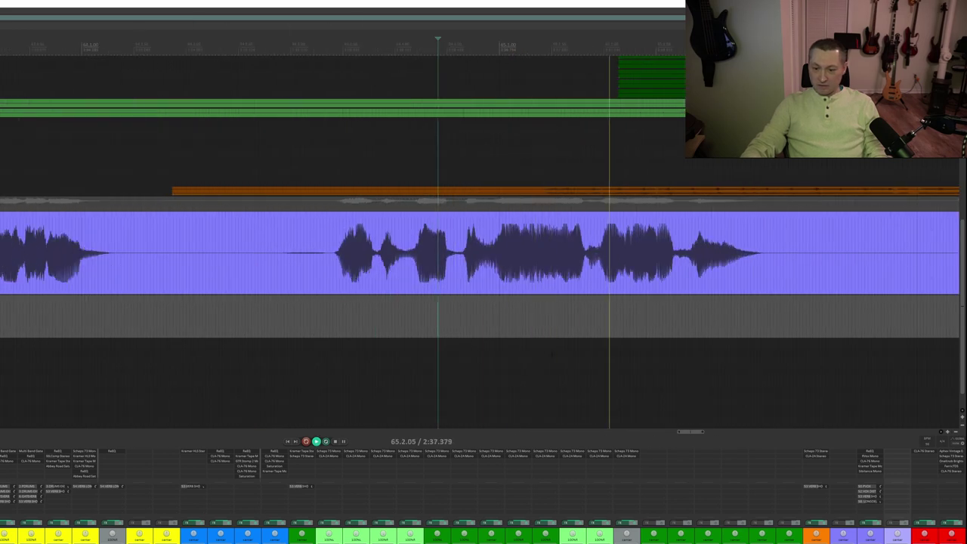
{"action": "key", "text": "space"}
- Copy the ending of the second lead vocal phrase, without its first words, onto the empty track below
{"action": "left_click_drag", "start_coordinate": [458, 304], "coordinate": [778, 300]}
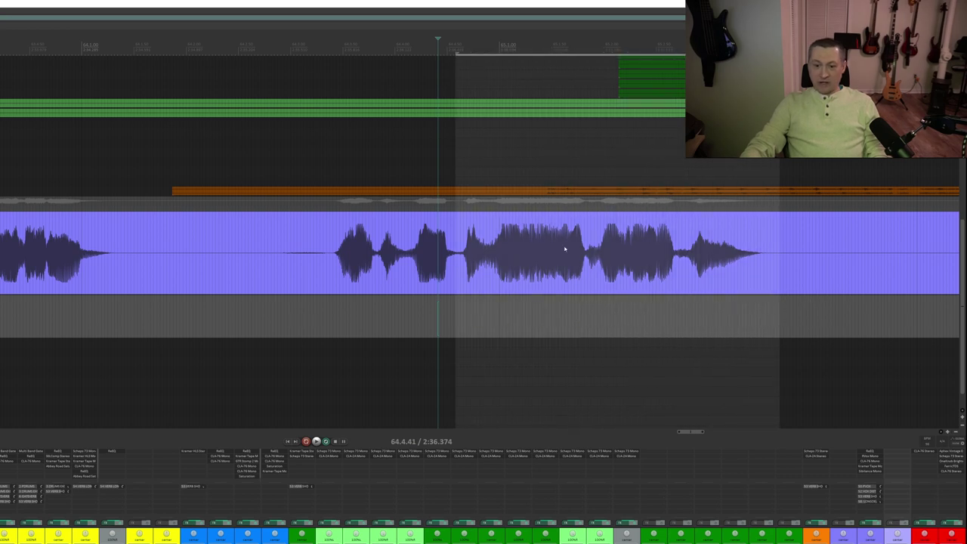
{"action": "right_click", "coordinate": [565, 249]}
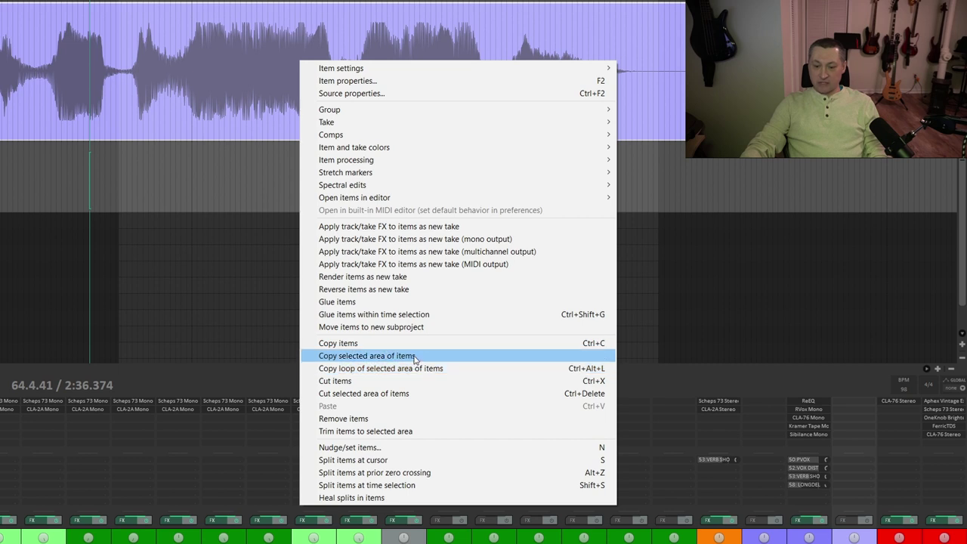
{"action": "left_click", "coordinate": [414, 358]}
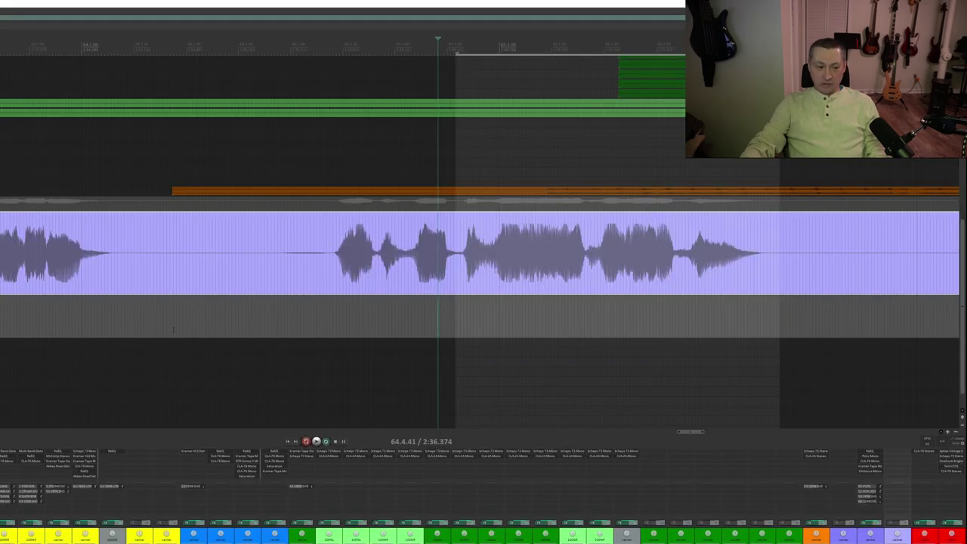
{"action": "key", "text": "ctrl+v"}
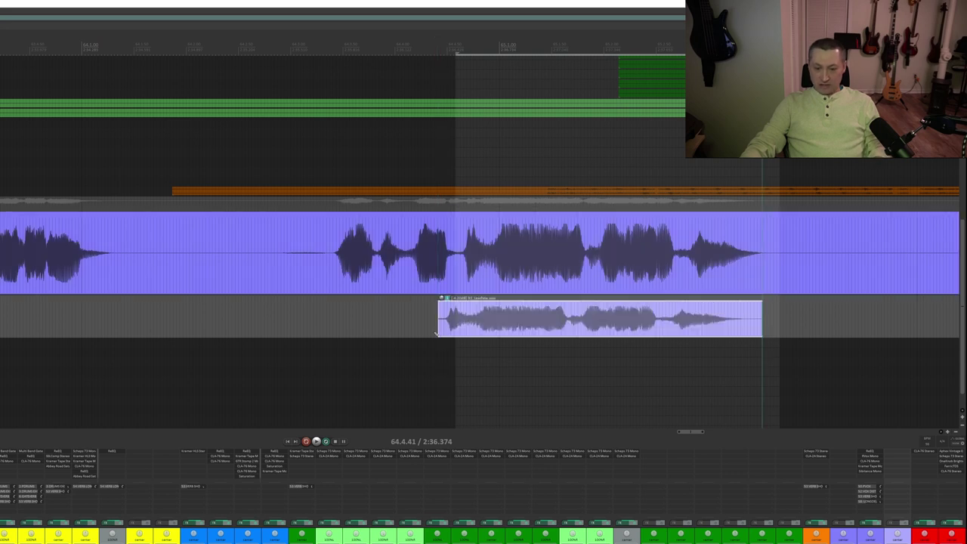
- Clear the time selection, shift the pasted vocal clip so it starts near the phrase's fading end, and audition its timing
{"action": "scroll", "coordinate": [420, 361], "scroll_direction": "down", "scroll_amount": 2}
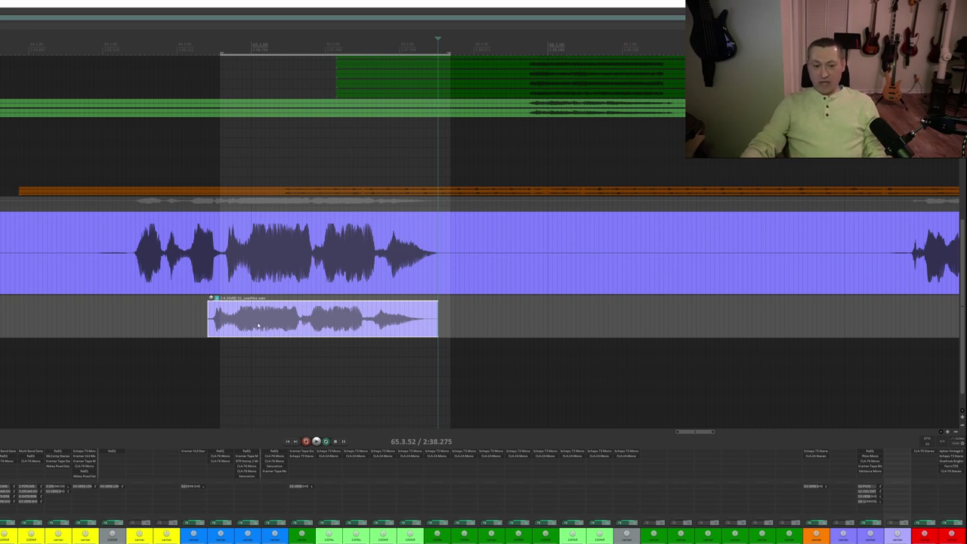
{"action": "key", "text": "Escape"}
{"action": "left_click_drag", "start_coordinate": [275, 323], "coordinate": [438, 323]}
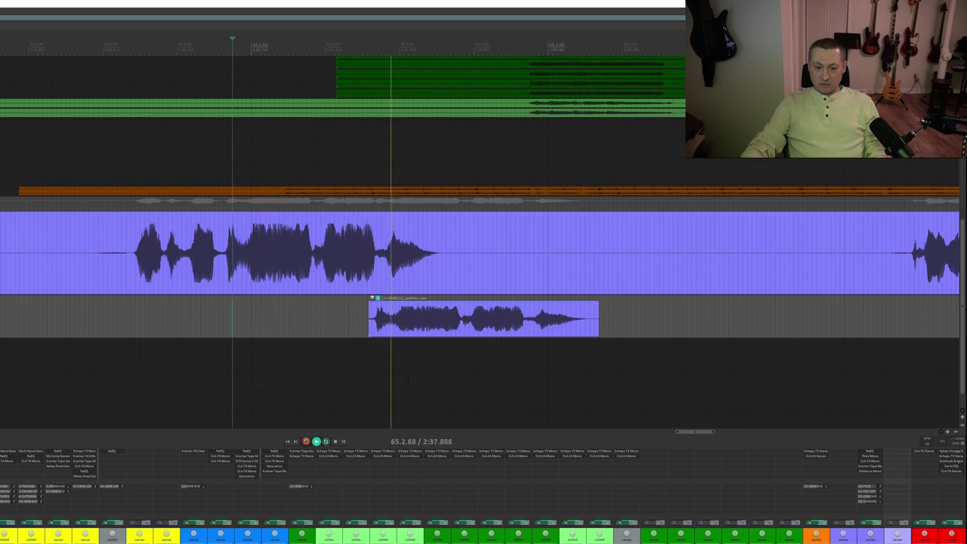
{"action": "left_click_drag", "start_coordinate": [409, 325], "coordinate": [438, 325]}
{"action": "key", "text": "space"}
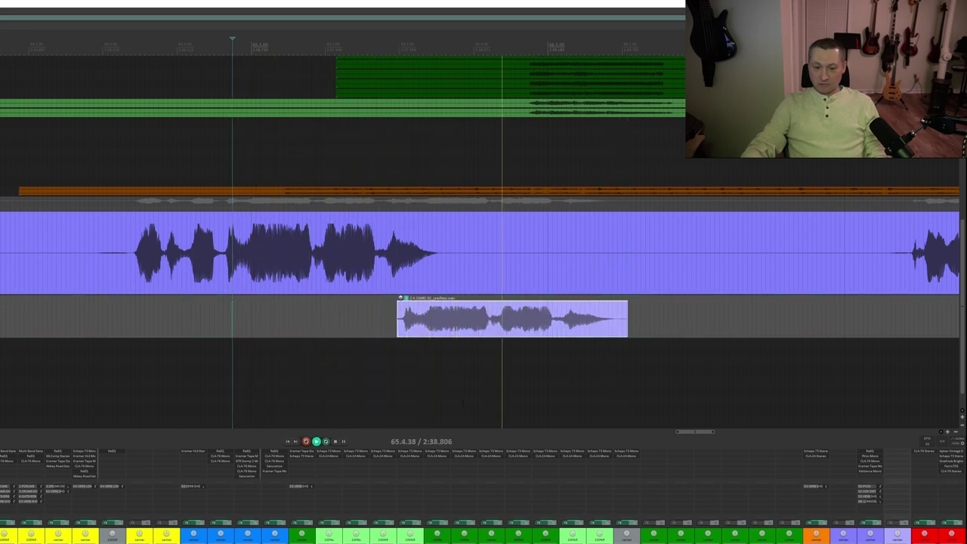
{"action": "key", "text": "space"}
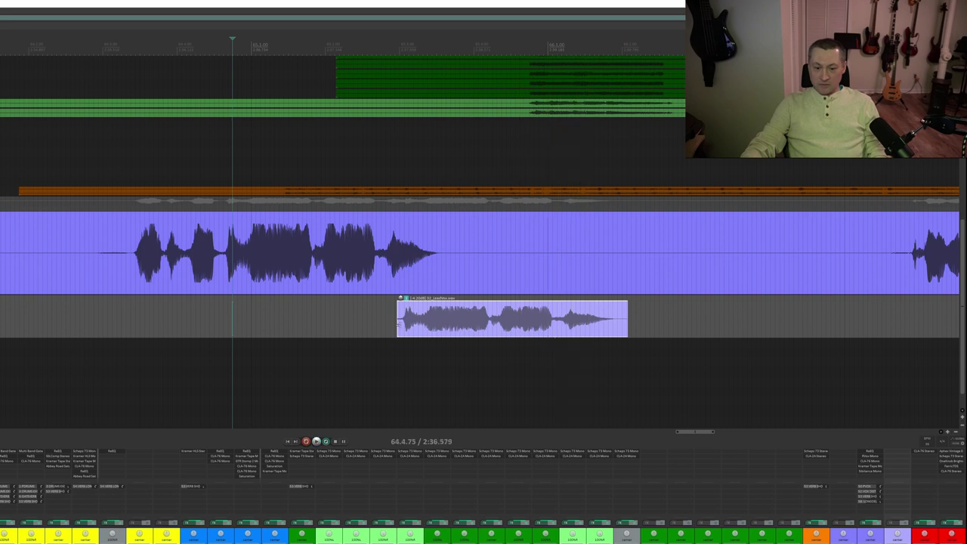
- Trim the start of the echo clip, give it a short fade-in, and audition it against the lead vocal
{"action": "left_click_drag", "start_coordinate": [398, 324], "coordinate": [419, 317]}
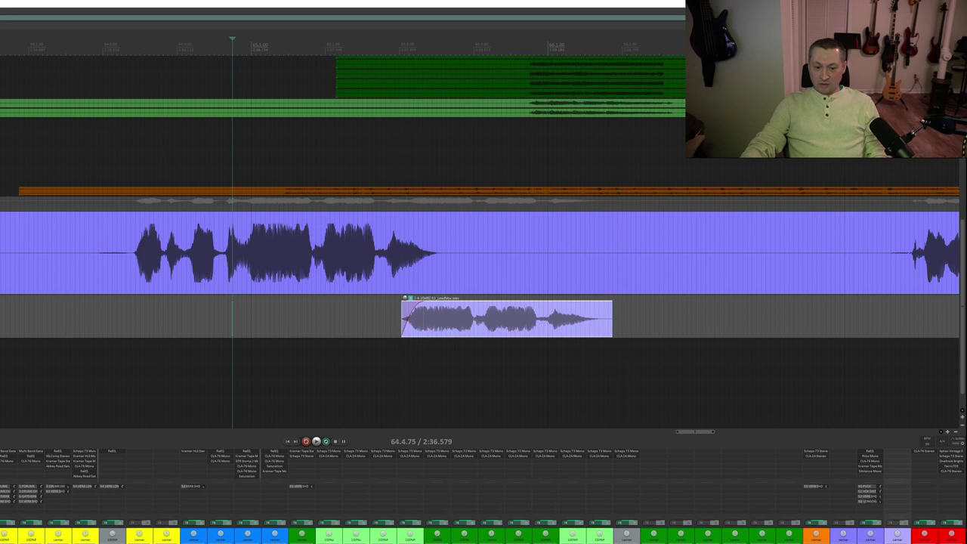
{"action": "key", "text": "space"}
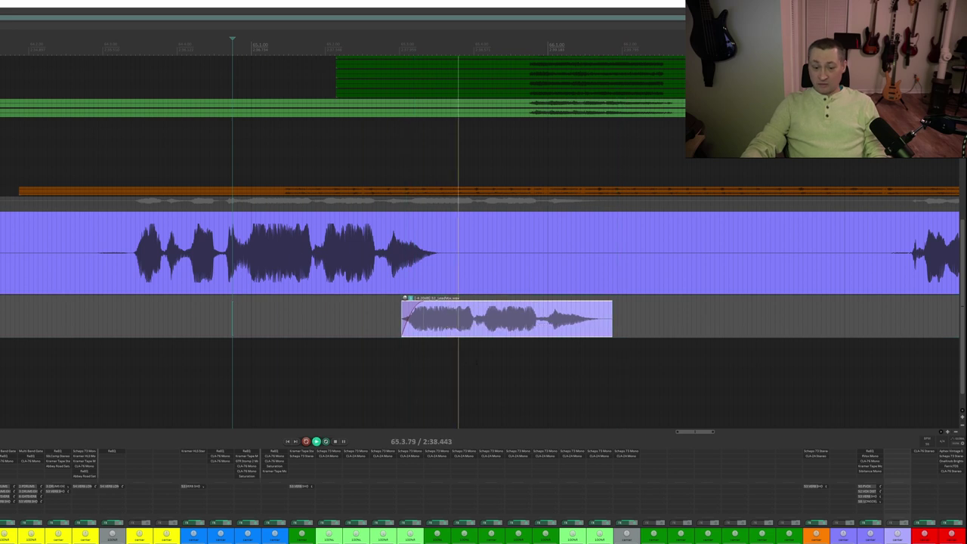
{"action": "key", "text": "space"}
- Audition the lead vocal's fourth phrase from about 68.3.56 to locate the words for the second echo
{"action": "scroll", "coordinate": [946, 249], "scroll_direction": "down", "scroll_amount": 2}
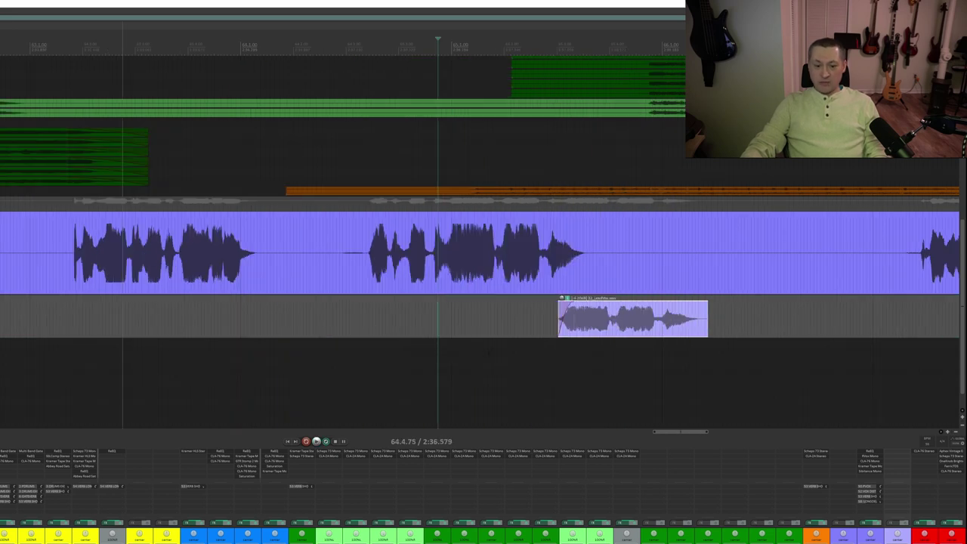
{"action": "scroll", "coordinate": [425, 324], "scroll_direction": "down", "scroll_amount": 3}
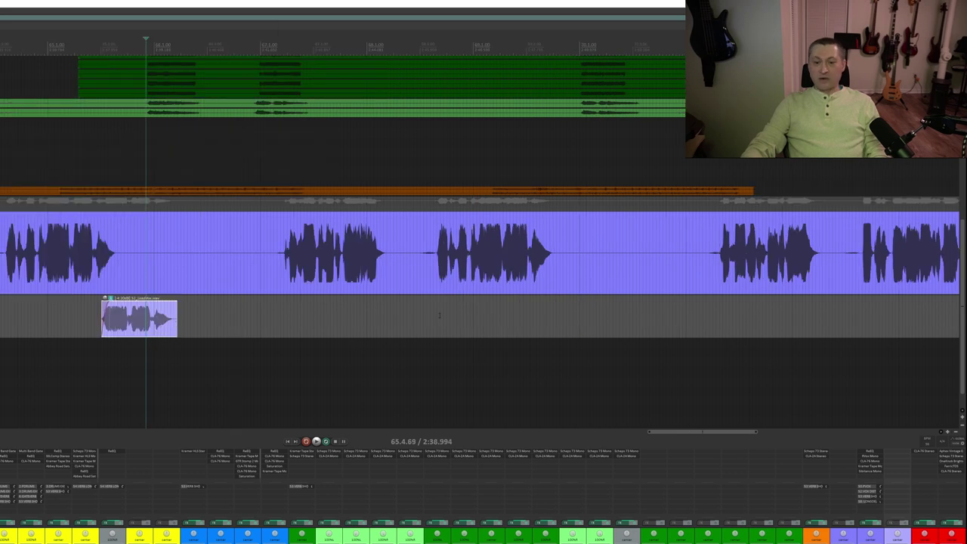
{"action": "left_click", "coordinate": [436, 306]}
{"action": "key", "text": "space"}
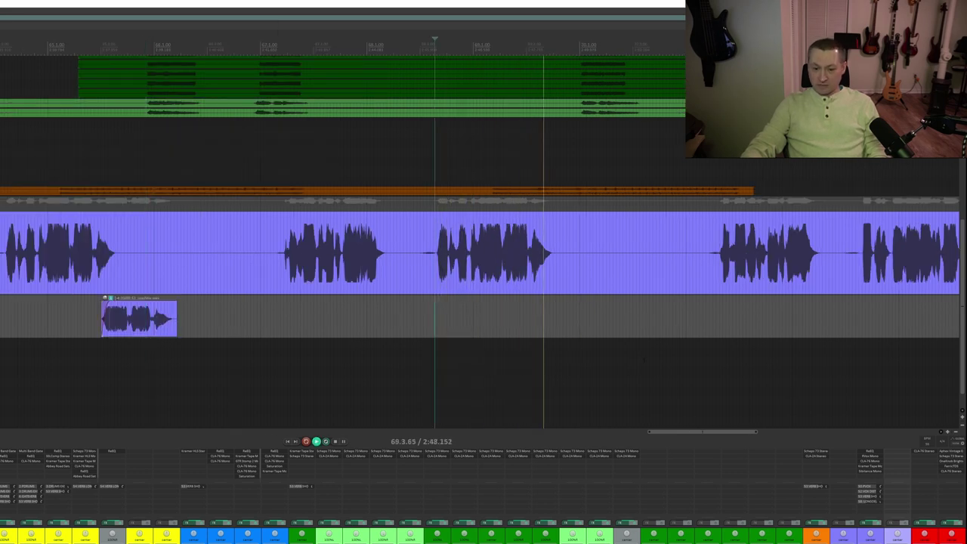
{"action": "key", "text": "space"}
- Copy the last words of the fourth lead vocal phrase, including their tail, onto the echo track
{"action": "scroll", "coordinate": [438, 254], "scroll_direction": "up", "scroll_amount": 3}
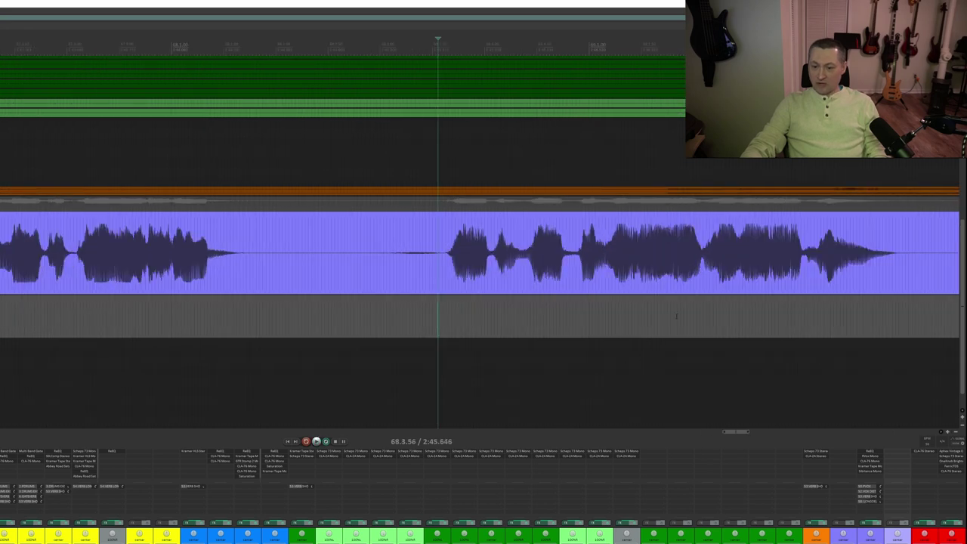
{"action": "left_click_drag", "start_coordinate": [702, 302], "coordinate": [912, 306]}
{"action": "scroll", "coordinate": [396, 395], "scroll_direction": "right", "scroll_amount": 5}
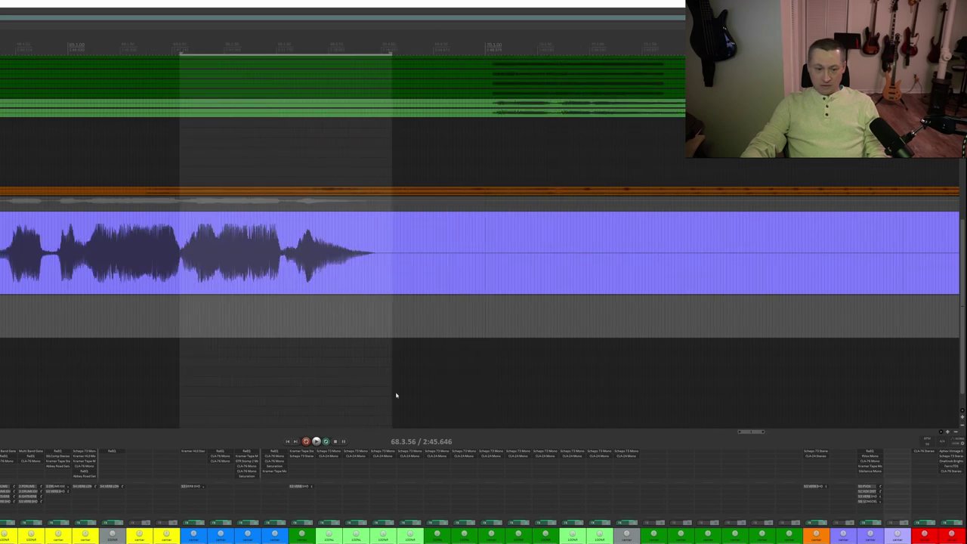
{"action": "right_click", "coordinate": [264, 264]}
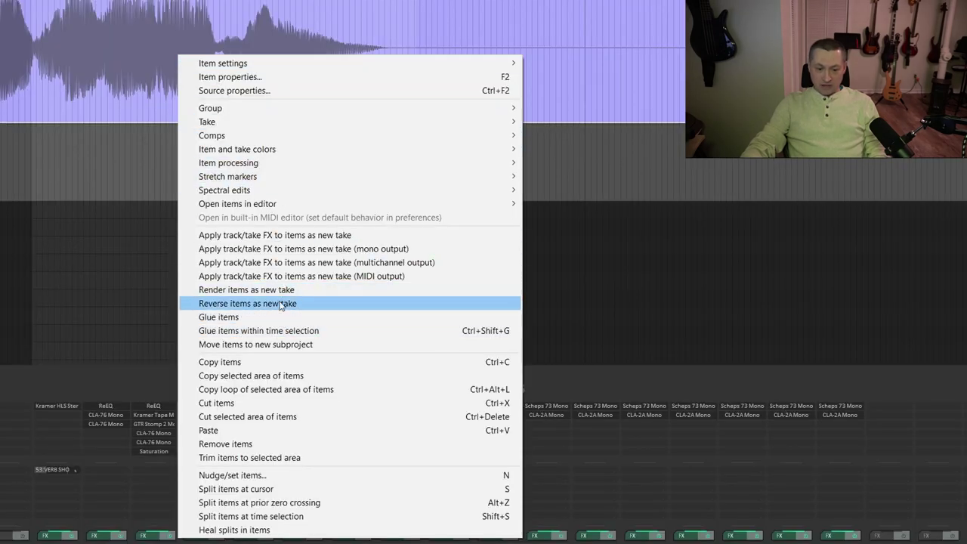
{"action": "left_click", "coordinate": [288, 381]}
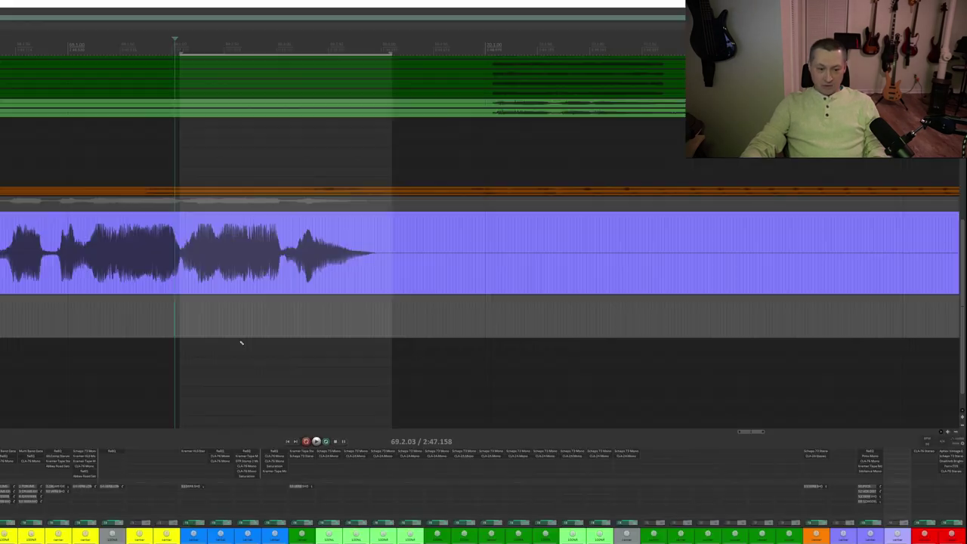
{"action": "key", "text": "ctrl+v"}
- Move the second echo clip past the end of the fourth phrase so it starts just after bar 70
{"action": "left_click_drag", "start_coordinate": [241, 328], "coordinate": [556, 333]}
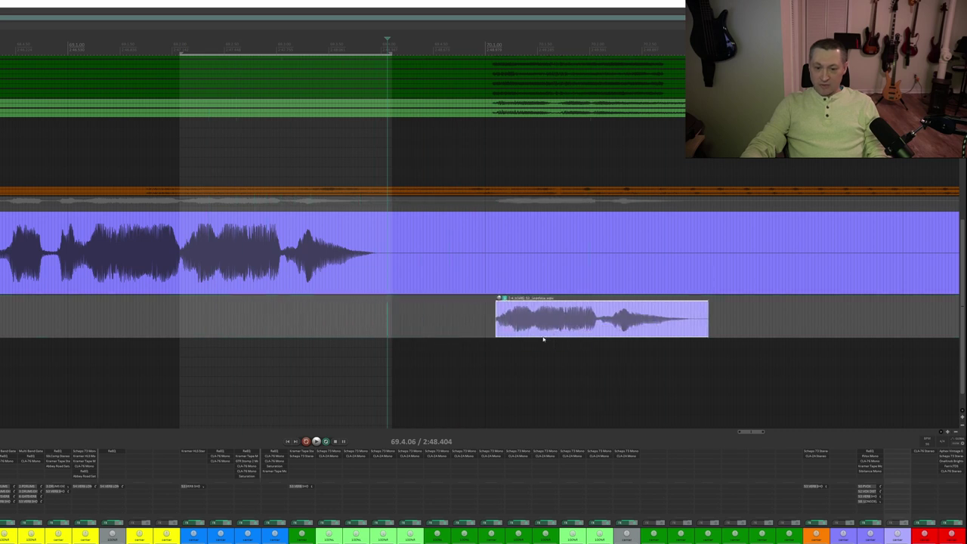
{"action": "scroll", "coordinate": [467, 333], "scroll_direction": "down", "scroll_amount": 4}
{"action": "left_click", "coordinate": [427, 335]}
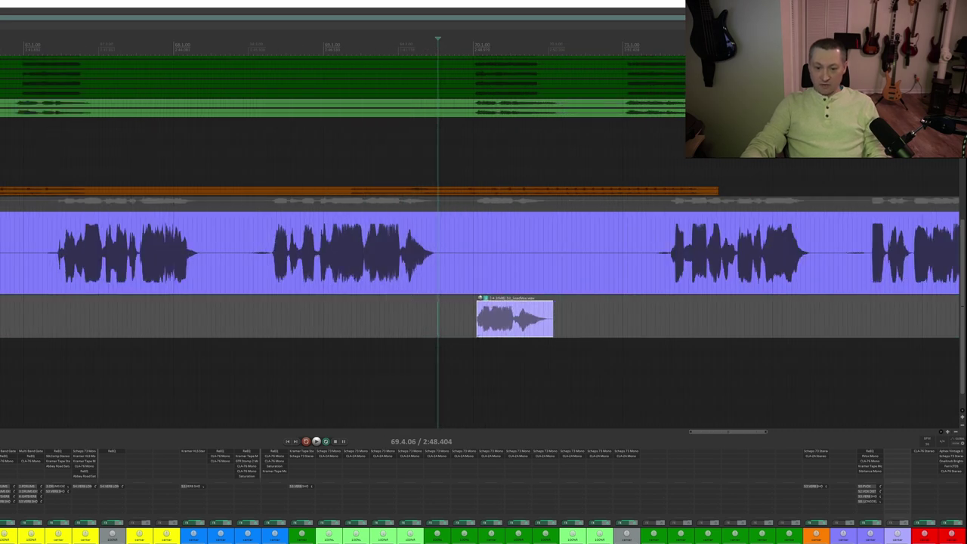
{"action": "left_click_drag", "start_coordinate": [491, 333], "coordinate": [499, 333]}
- Take the vocals out of solo and audition the second echo in the full mix from about 68.3.28
{"action": "left_click", "coordinate": [259, 306]}
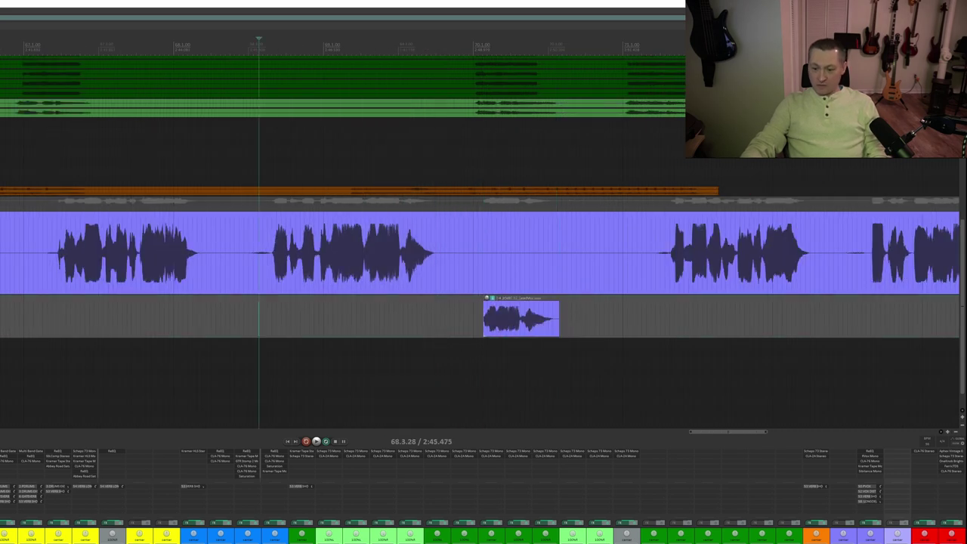
{"action": "left_click", "coordinate": [377, 367]}
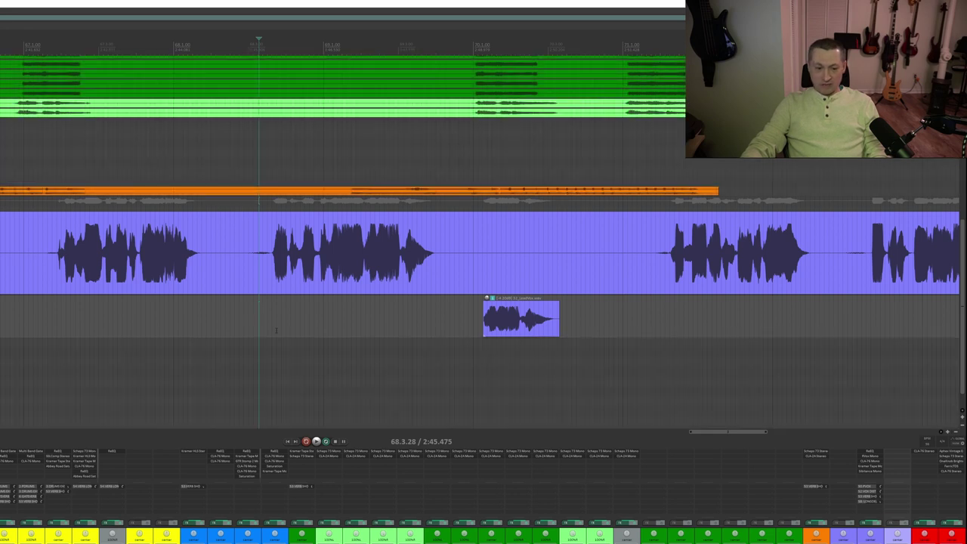
{"action": "key", "text": "space"}
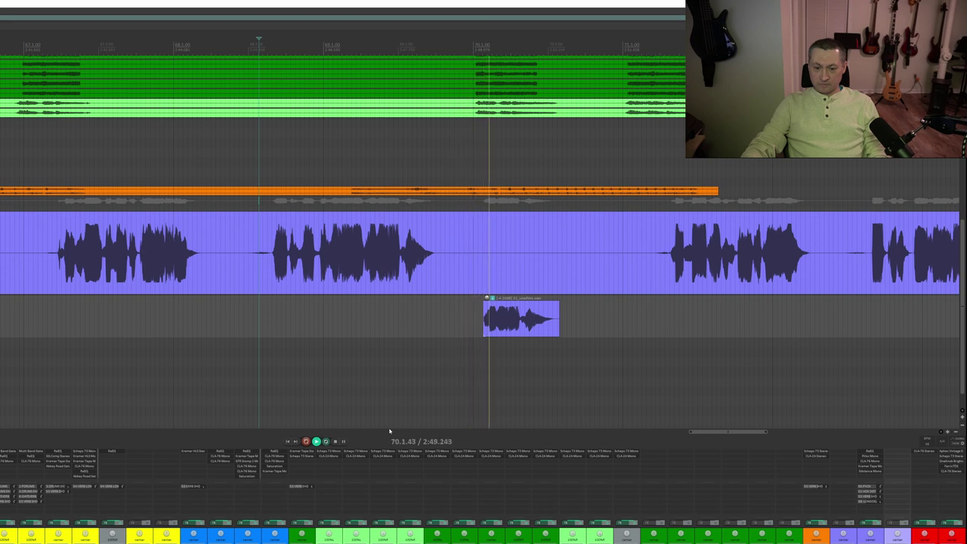
{"action": "key", "text": "space"}
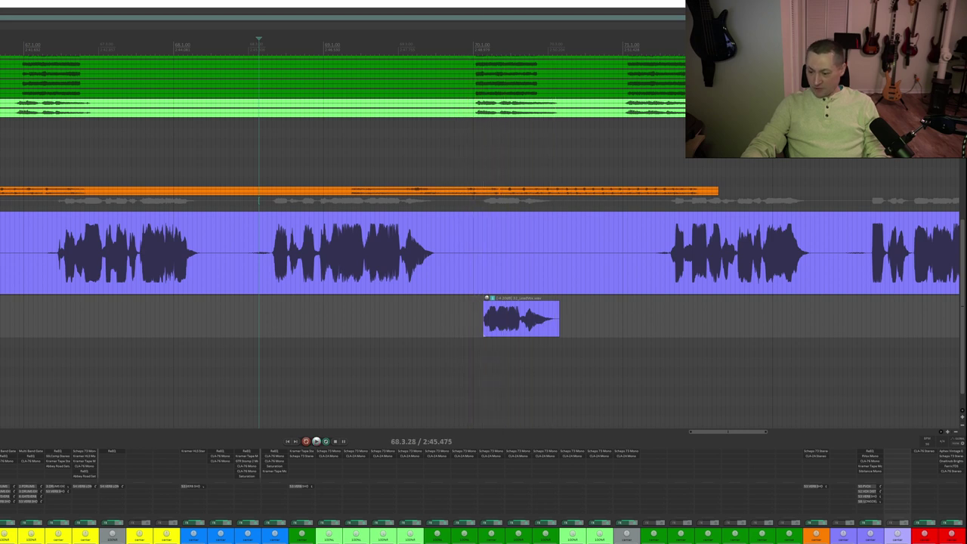
{"action": "key", "text": "space"}
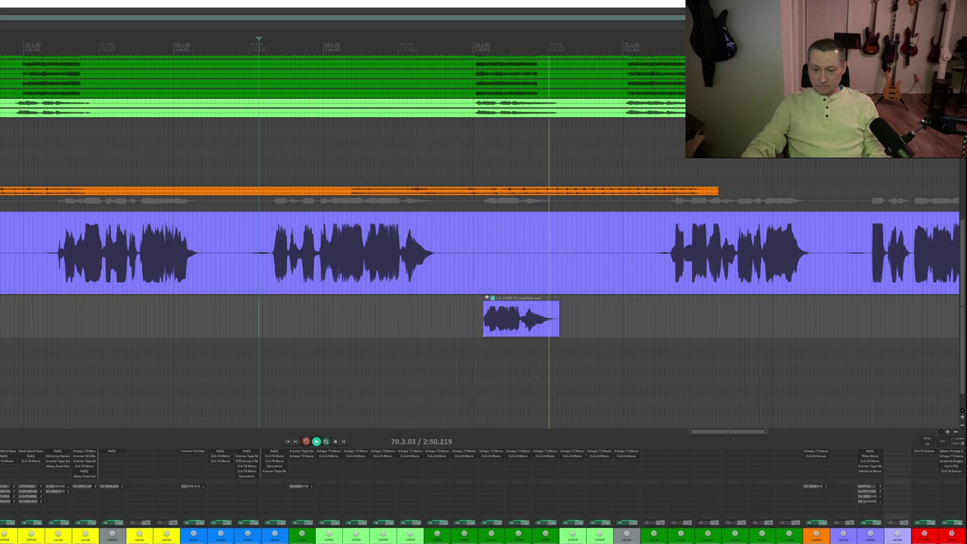
{"action": "key", "text": "space"}
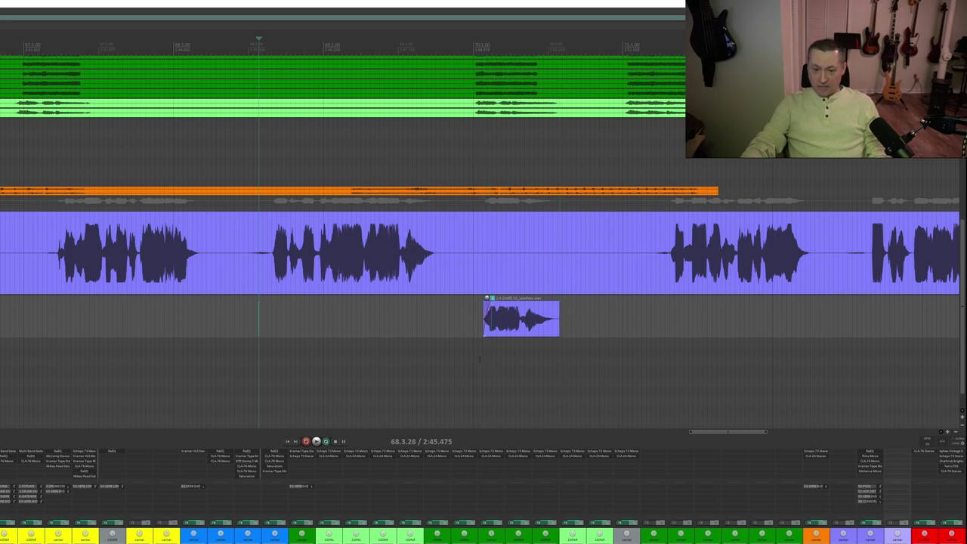
- Add the Cockos ReaEQ plug-in to the vocal echo track, track 49
{"action": "scroll", "coordinate": [480, 366], "scroll_direction": "down", "scroll_amount": 3}
{"action": "scroll", "coordinate": [500, 379], "scroll_direction": "left", "scroll_amount": 3}
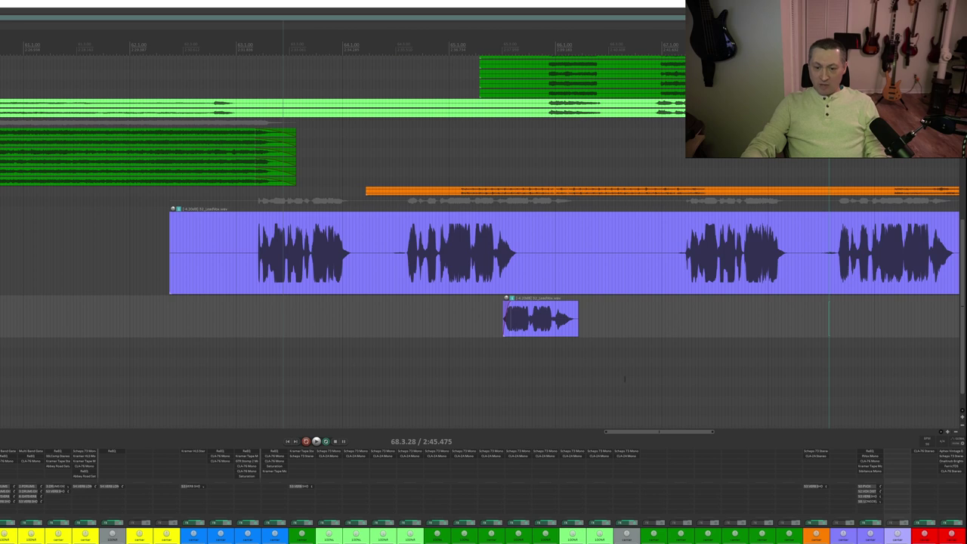
{"action": "scroll", "coordinate": [625, 378], "scroll_direction": "down", "scroll_amount": 2}
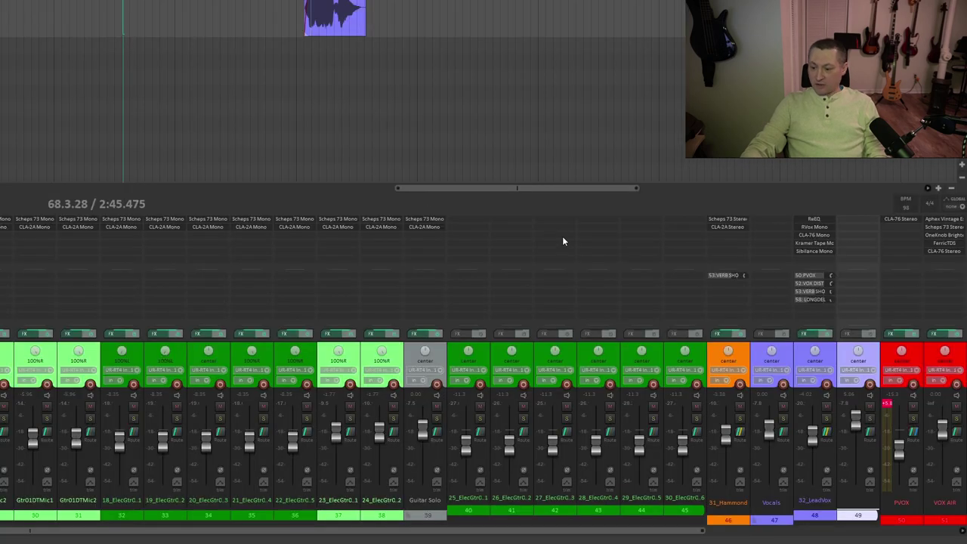
{"action": "double_click", "coordinate": [851, 219]}
{"action": "type", "text": "reaeq"}
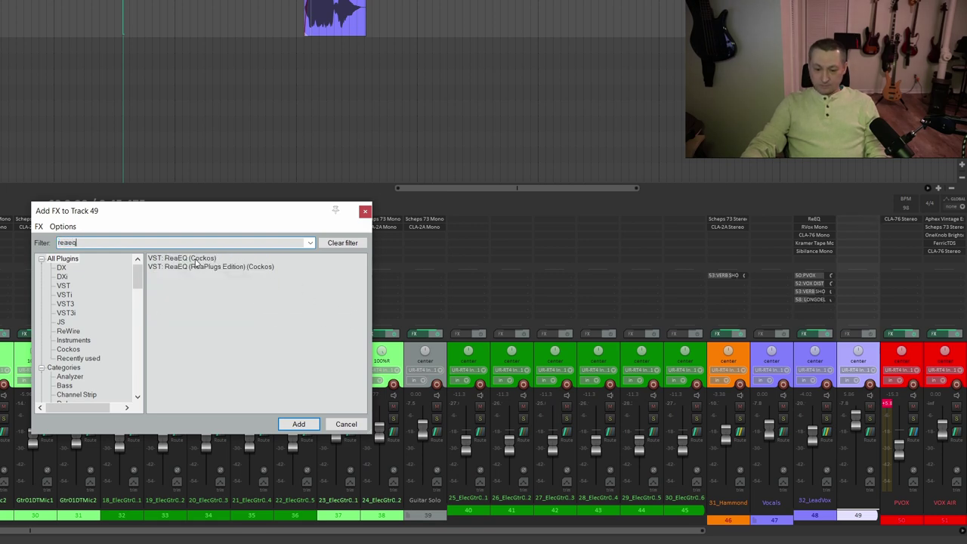
{"action": "double_click", "coordinate": [194, 260]}
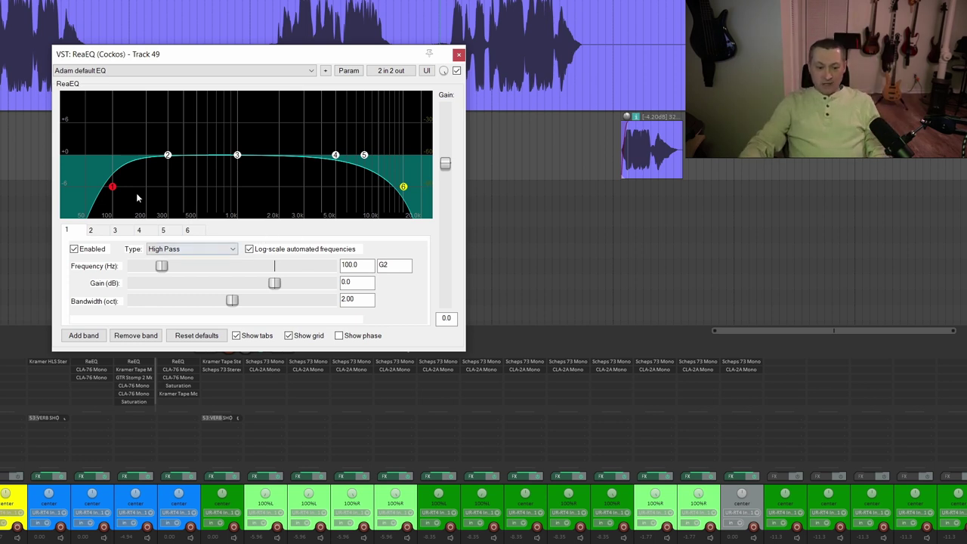
- Narrow the EQ with a high pass at about 617 Hz and a lower low pass, boosting band 3 about 10.2 dB near 1507 Hz, bandwidth 2.00
{"action": "left_click_drag", "start_coordinate": [112, 186], "coordinate": [212, 192]}
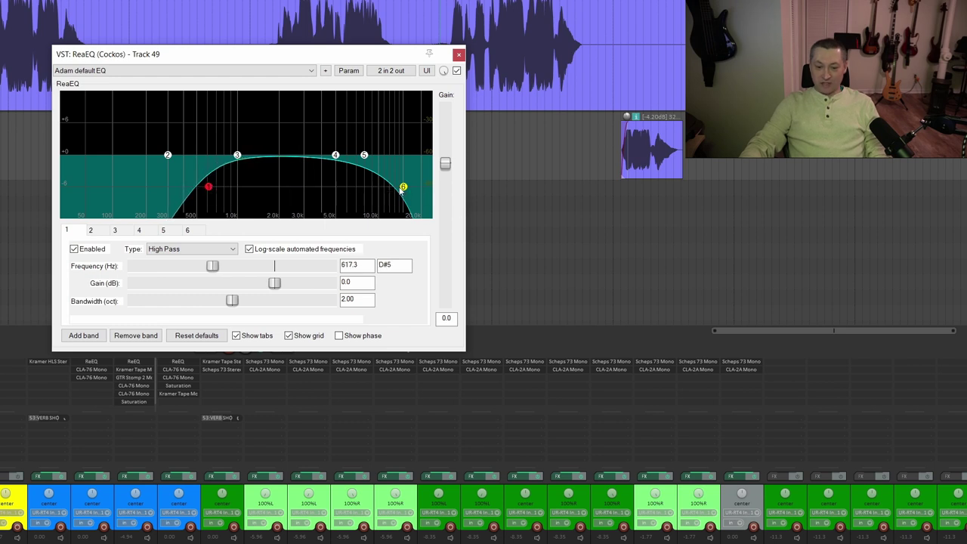
{"action": "left_click_drag", "start_coordinate": [401, 190], "coordinate": [320, 176]}
{"action": "left_click_drag", "start_coordinate": [264, 136], "coordinate": [284, 118]}
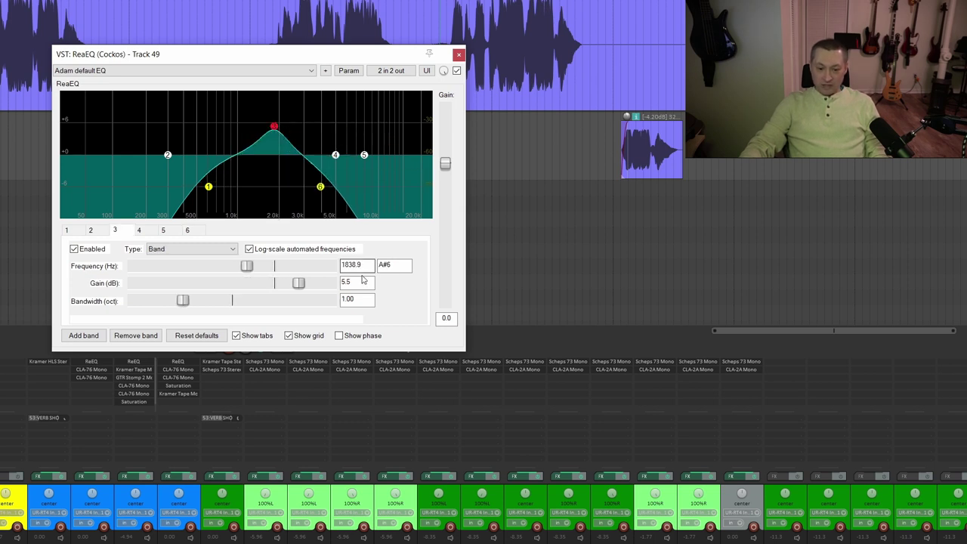
{"action": "double_click", "coordinate": [183, 301]}
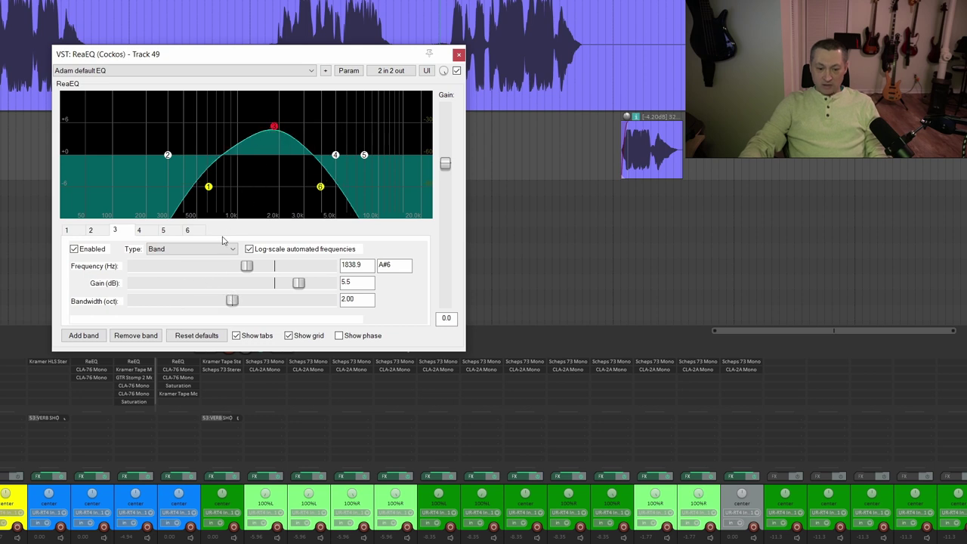
{"action": "left_click_drag", "start_coordinate": [277, 136], "coordinate": [264, 106]}
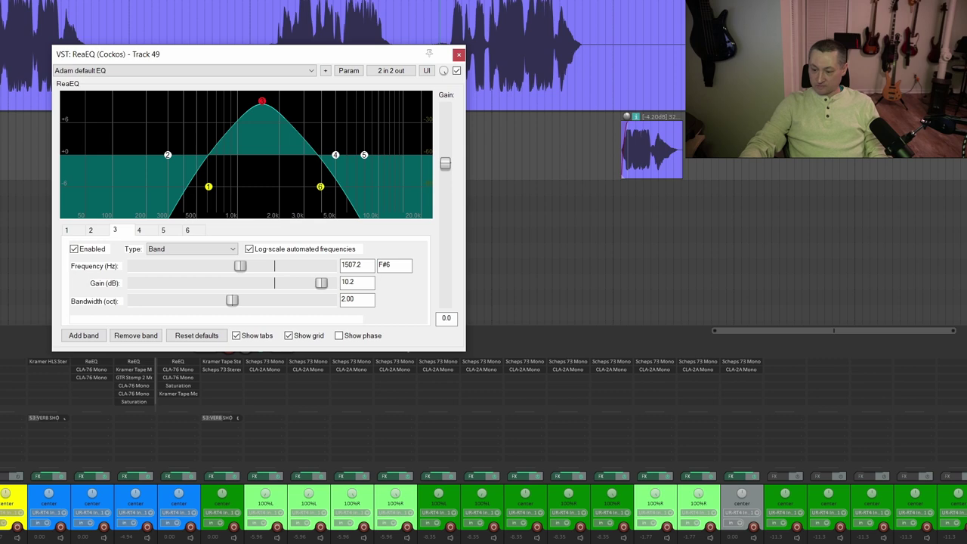
- Audition the first echo in solo and shift the band 3 boost to about 2711 Hz with 11.2 dB of gain
{"action": "left_click_drag", "start_coordinate": [333, 54], "coordinate": [25, 104]}
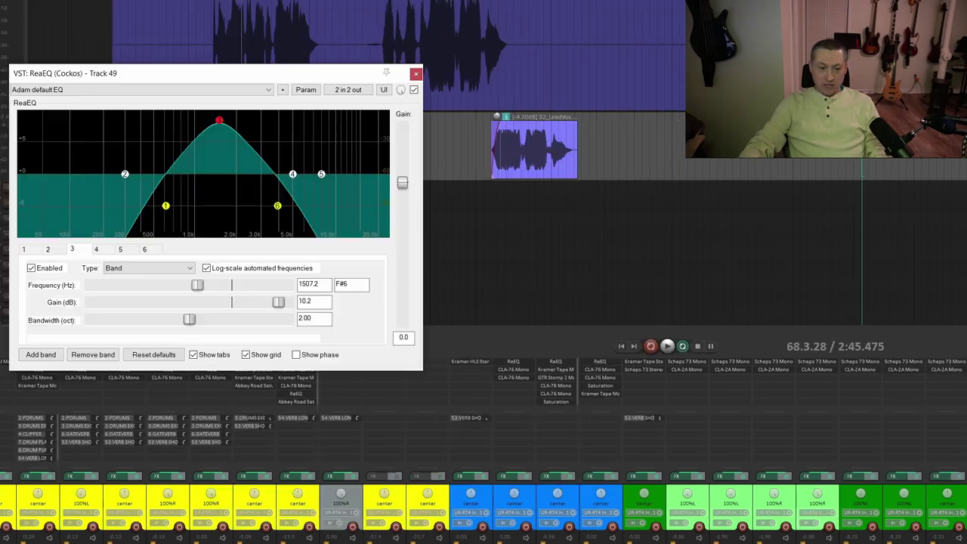
{"action": "key", "text": "space"}
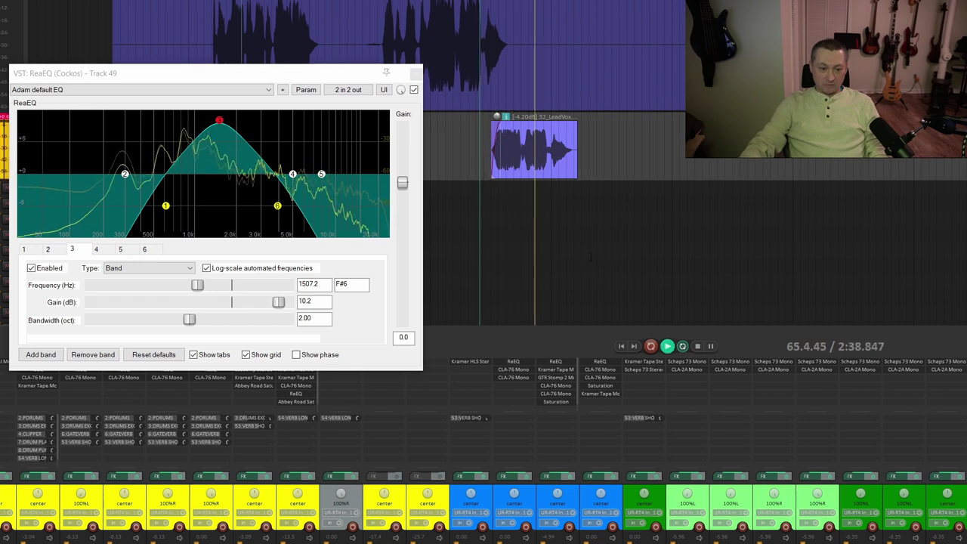
{"action": "key", "text": "space"}
{"action": "left_click_drag", "start_coordinate": [219, 121], "coordinate": [255, 115]}
{"action": "key", "text": "space"}
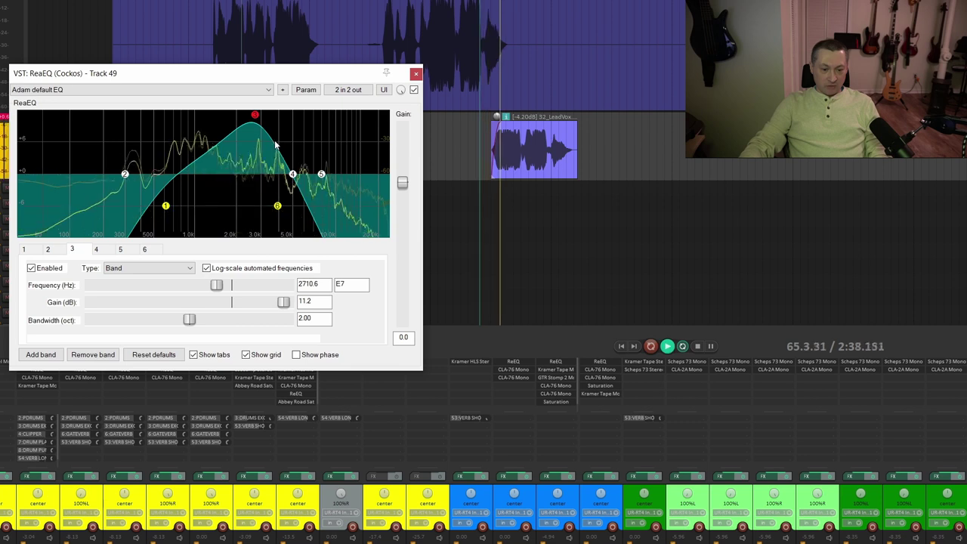
{"action": "key", "text": "space"}
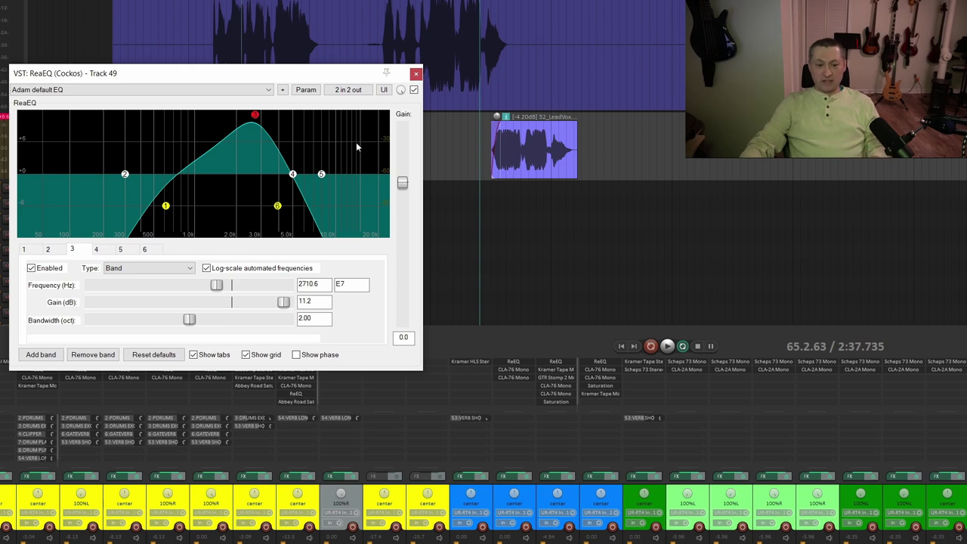
{"action": "left_click", "coordinate": [415, 75]}
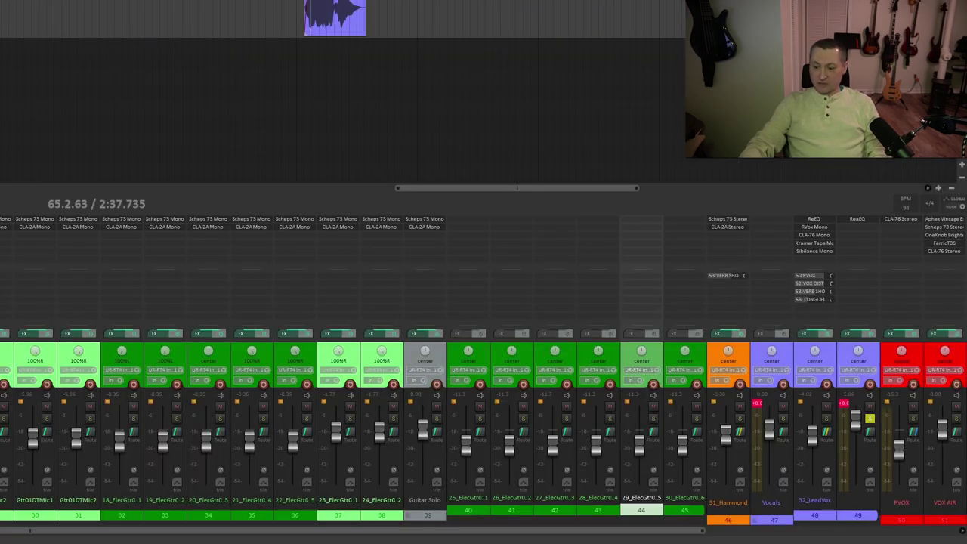
- Add the Cockos ReaComp compressor after the EQ on the echo track and bring its window fully into view
{"action": "left_click", "coordinate": [845, 228]}
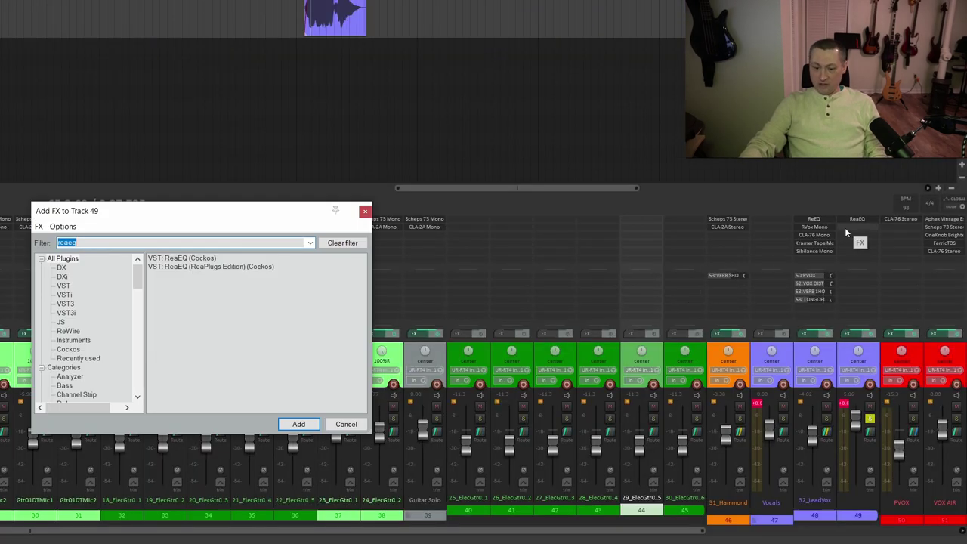
{"action": "type", "text": "reacomp"}
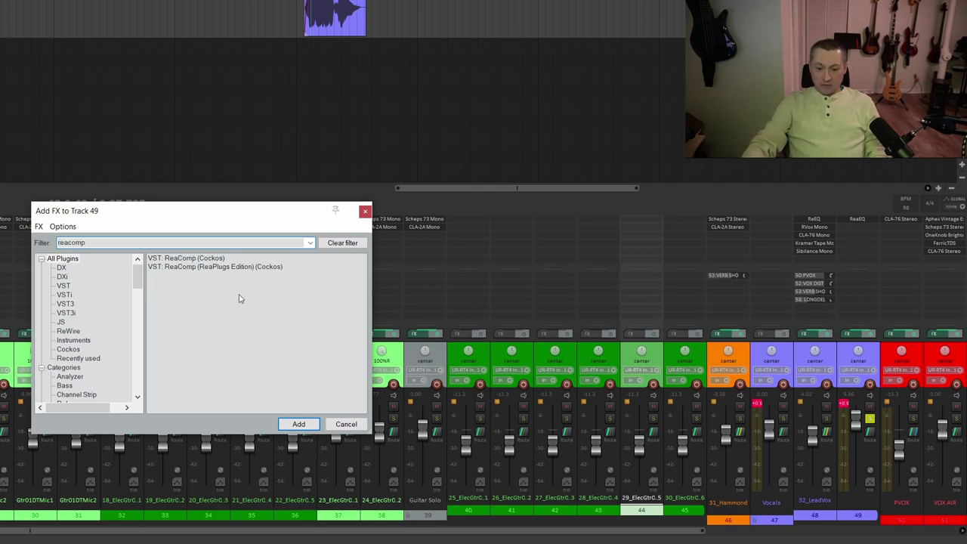
{"action": "left_click", "coordinate": [213, 261]}
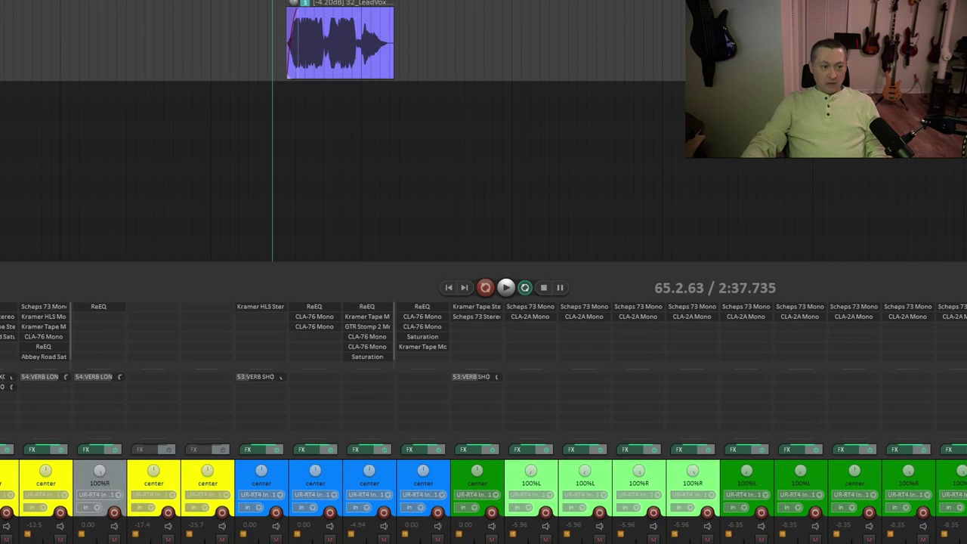
{"action": "left_click_drag", "start_coordinate": [253, 0], "coordinate": [440, 142]}
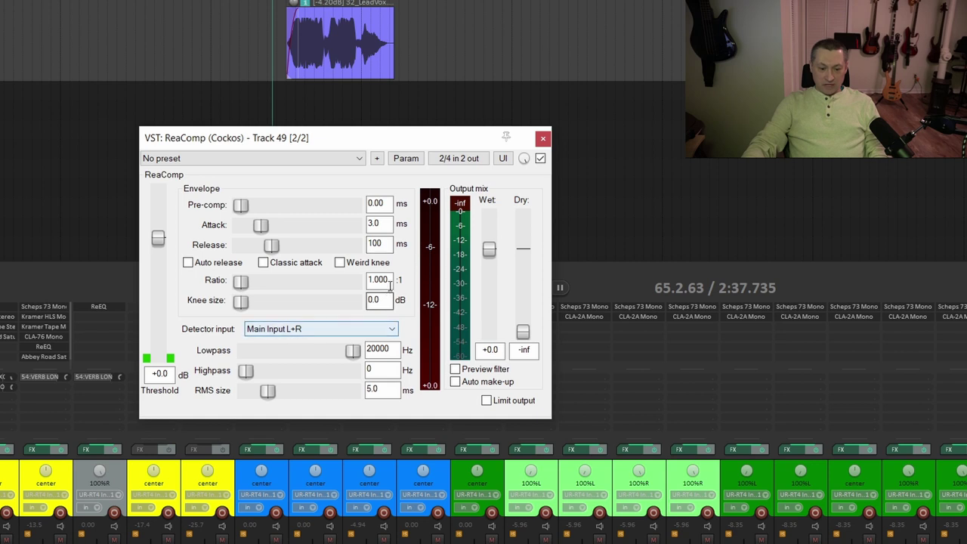
- Set the compressor to a 4:1 ratio, about 19.8 ms attack, 54 ms release and a -26.1 dB threshold while playing the echo
{"action": "key", "text": "Tab"}
{"action": "type", "text": "4"}
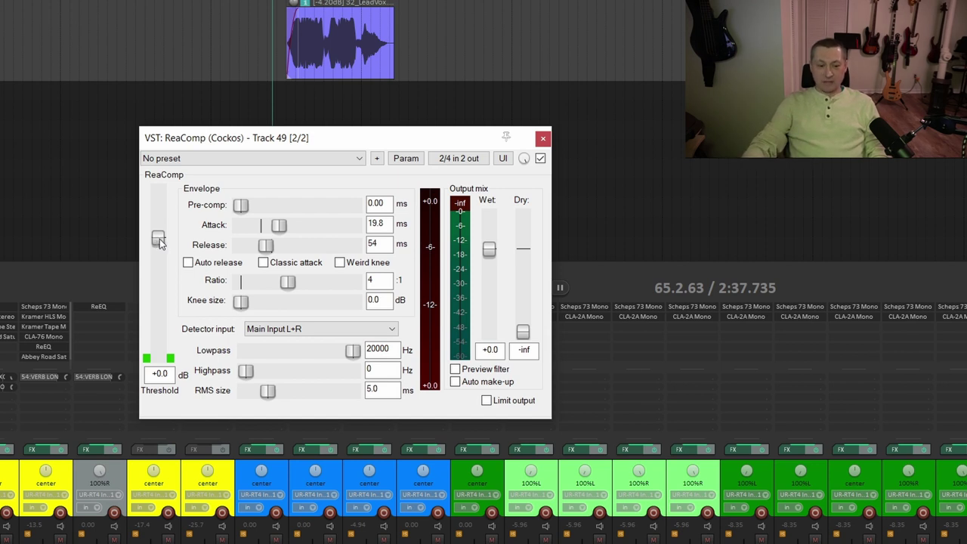
{"action": "left_click_drag", "start_coordinate": [159, 241], "coordinate": [164, 312]}
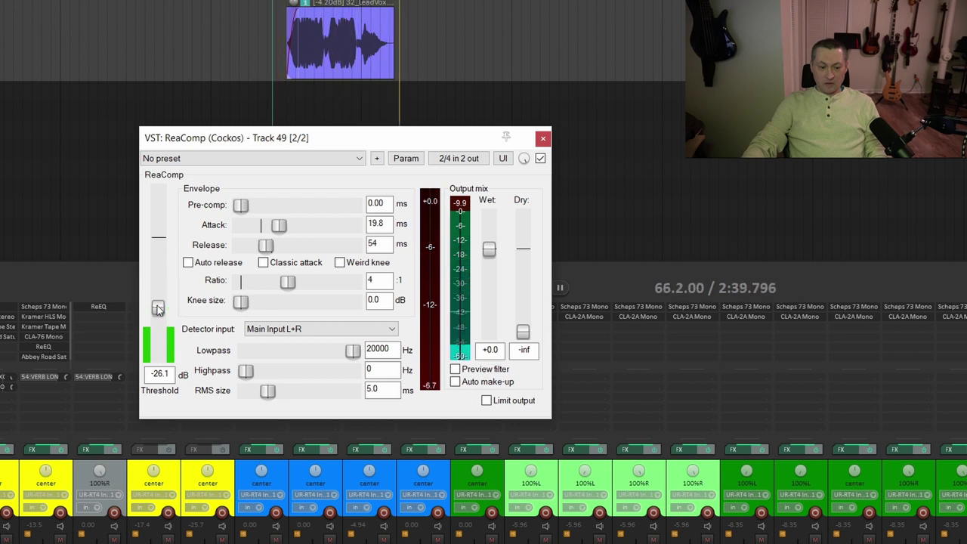
{"action": "key", "text": "space"}
- Audition the second echo from about 70.1.27 and raise the compressor's wet output to about +6.4 dB
{"action": "left_click", "coordinate": [954, 221]}
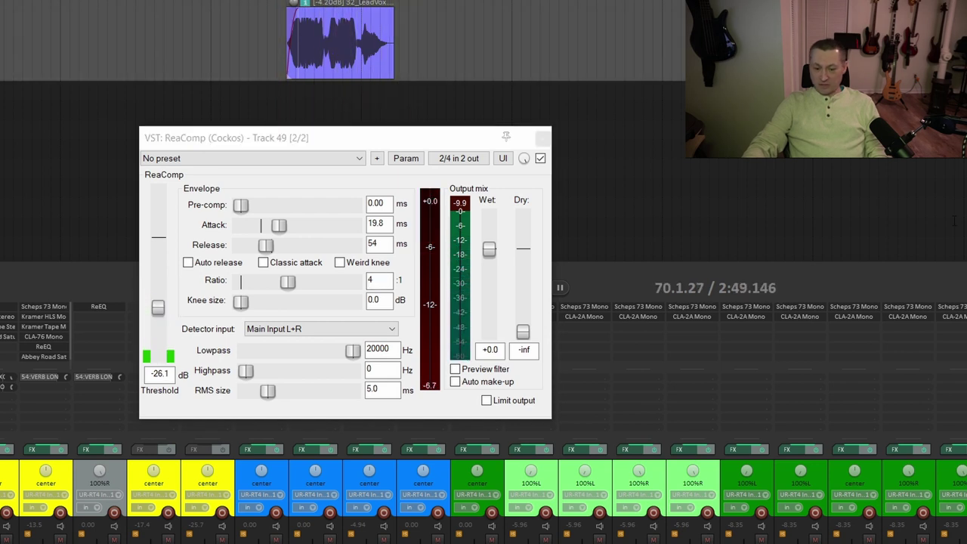
{"action": "key", "text": "space"}
{"action": "key", "text": "space"}
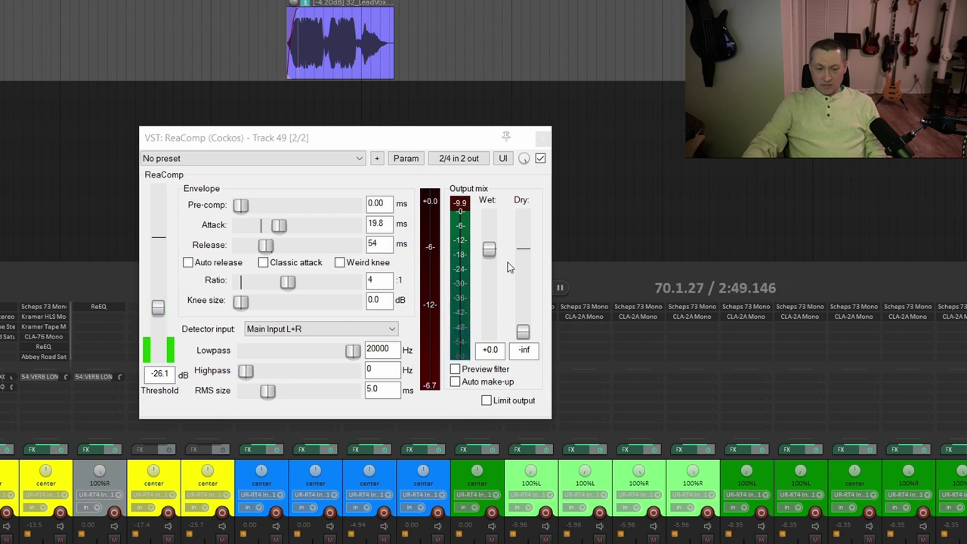
{"action": "left_click_drag", "start_coordinate": [489, 250], "coordinate": [489, 246]}
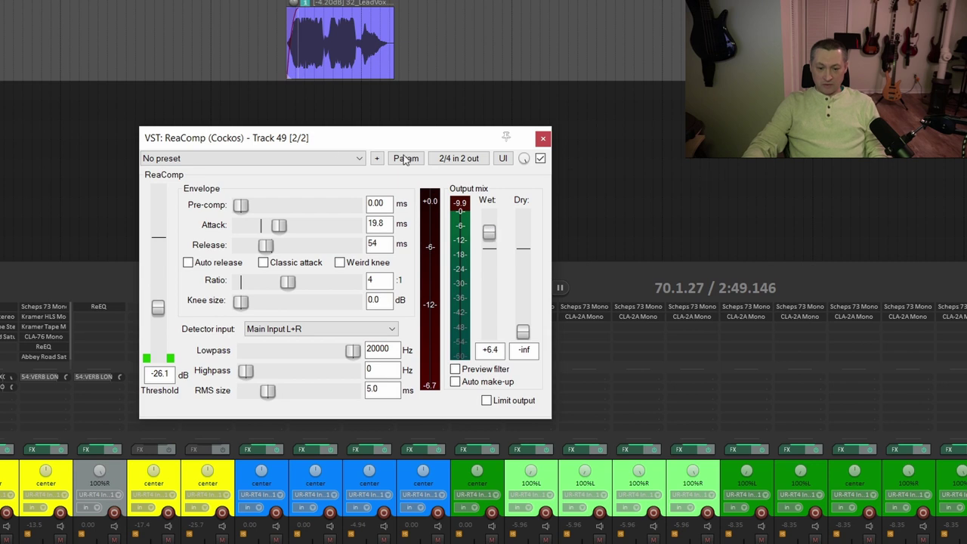
- Compare the first echo with ReaComp bypassed and active, and lengthen the compressor's release to about 277 ms
{"action": "left_click", "coordinate": [283, 90]}
{"action": "key", "text": "space"}
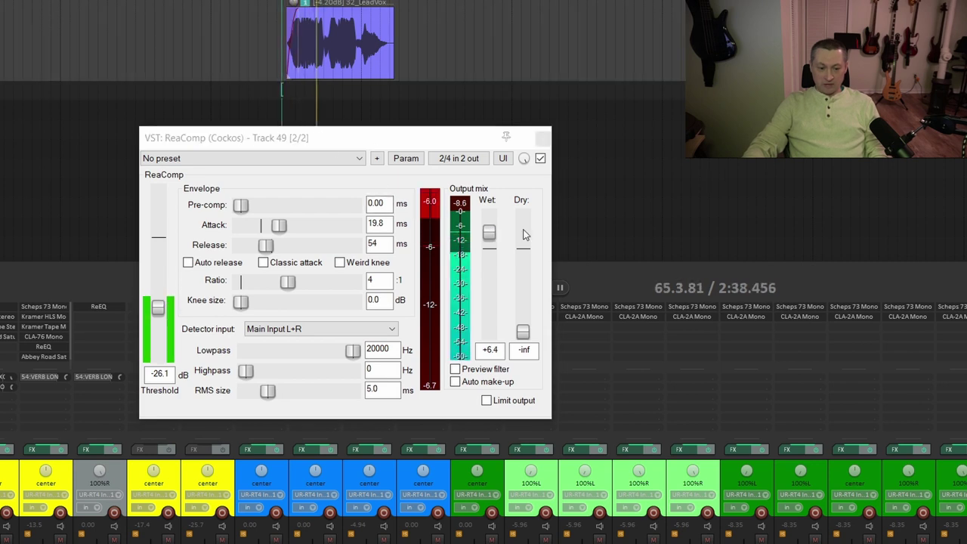
{"action": "left_click", "coordinate": [540, 158]}
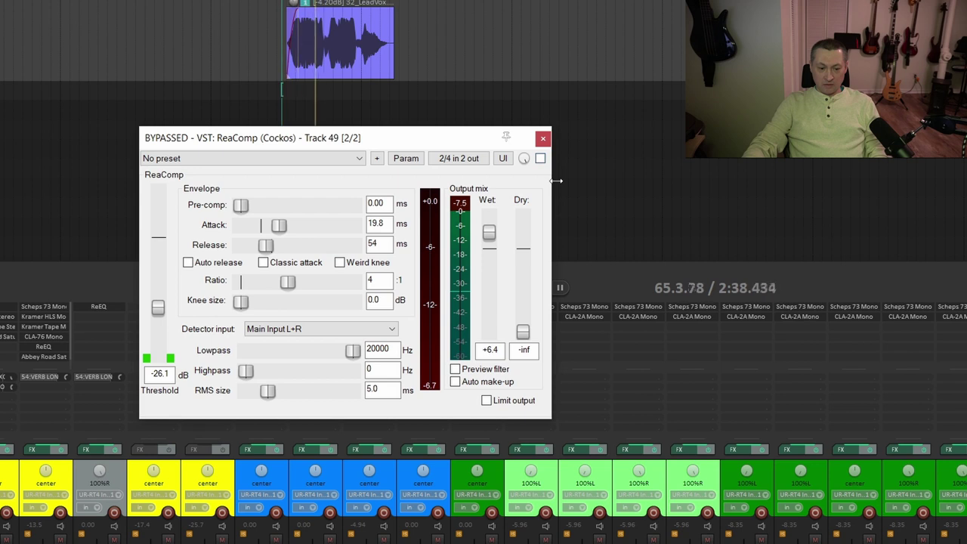
{"action": "left_click", "coordinate": [540, 159]}
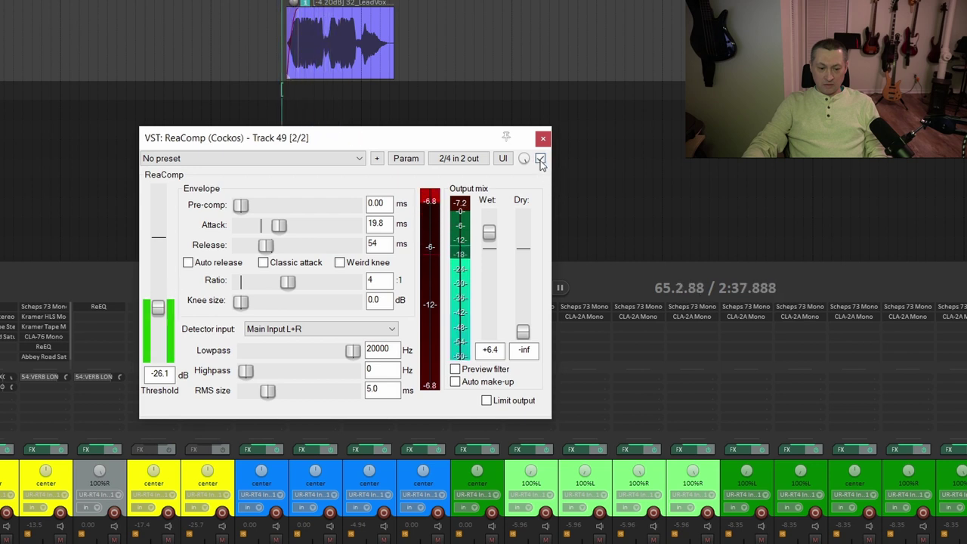
{"action": "left_click", "coordinate": [540, 159]}
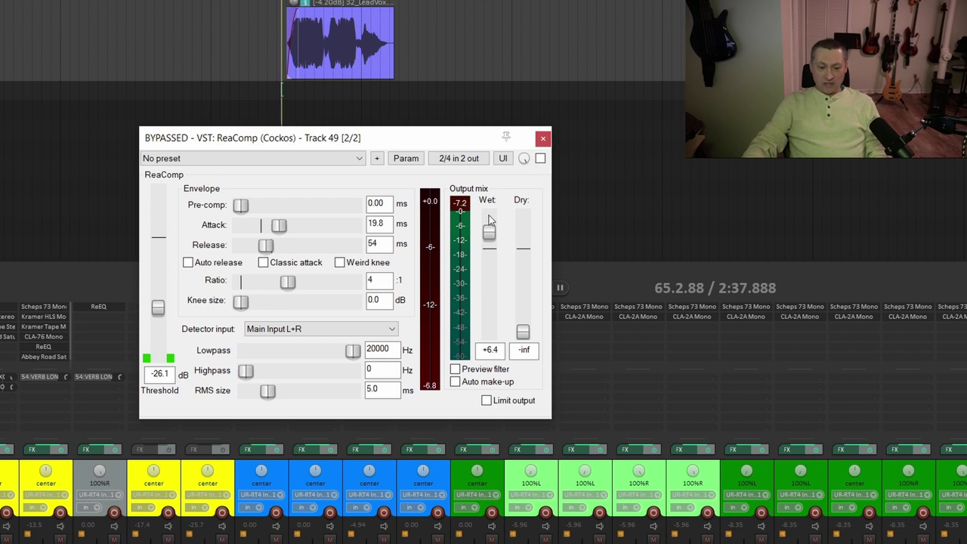
{"action": "left_click", "coordinate": [541, 158]}
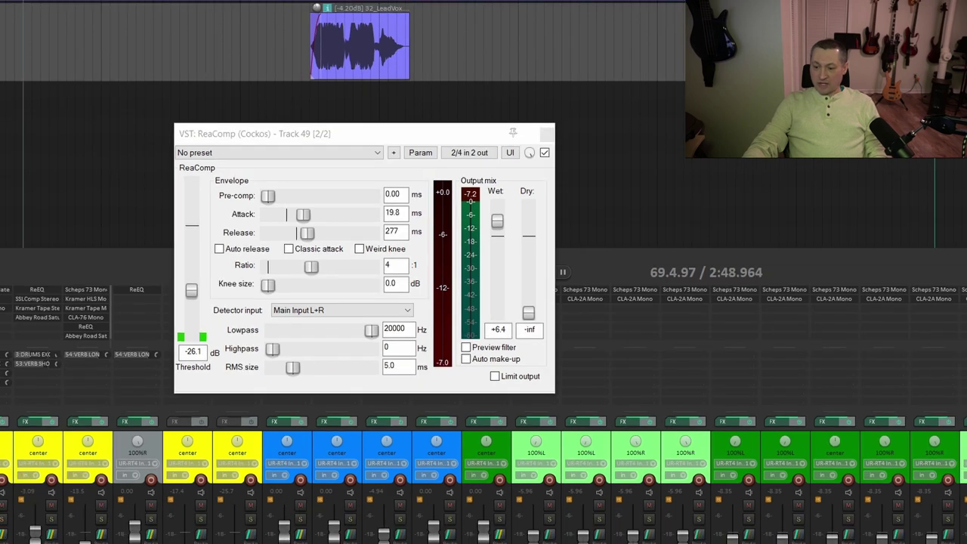
- Add the JS: Saturation effect after the compressor on the echo track and set its amount to 100%
{"action": "type", "text": "fs"}
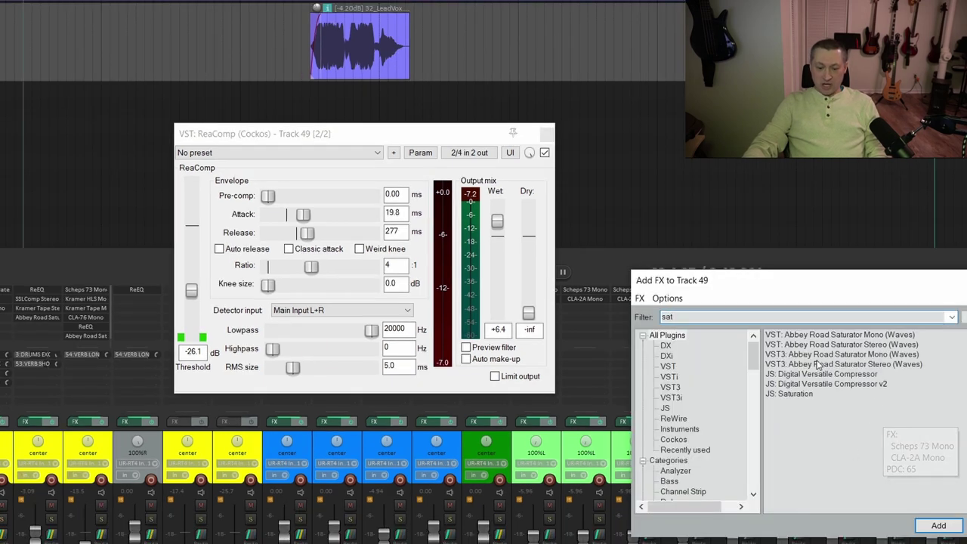
{"action": "left_click", "coordinate": [547, 133]}
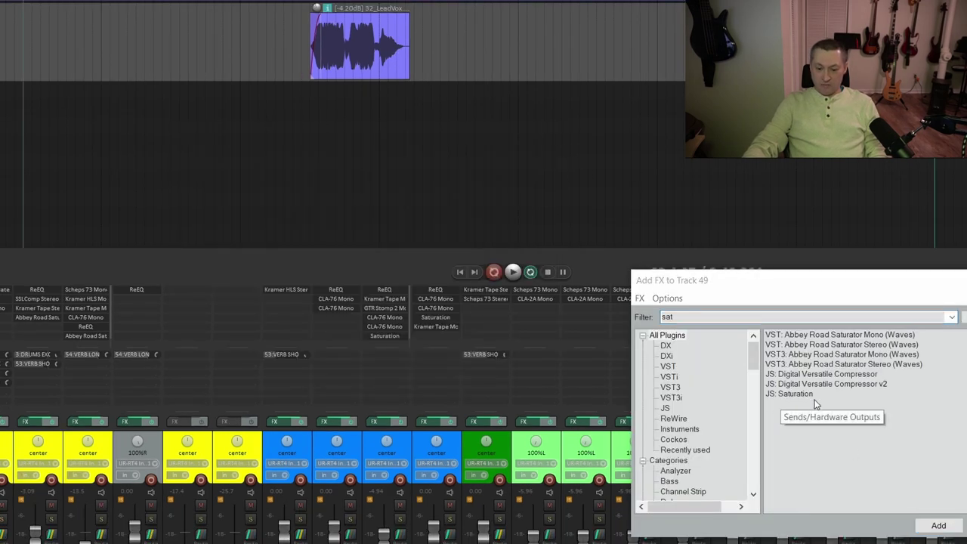
{"action": "double_click", "coordinate": [790, 393]}
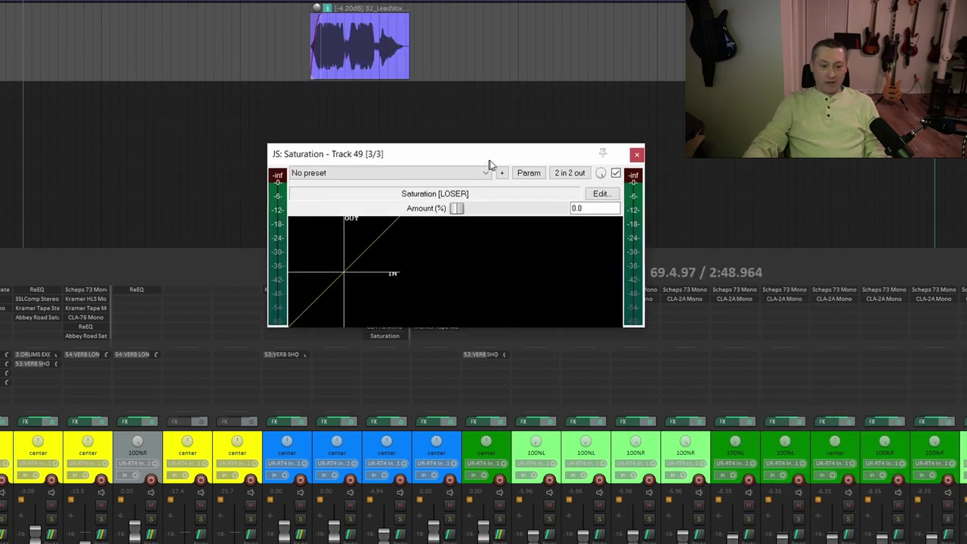
{"action": "left_click_drag", "start_coordinate": [488, 165], "coordinate": [477, 160]}
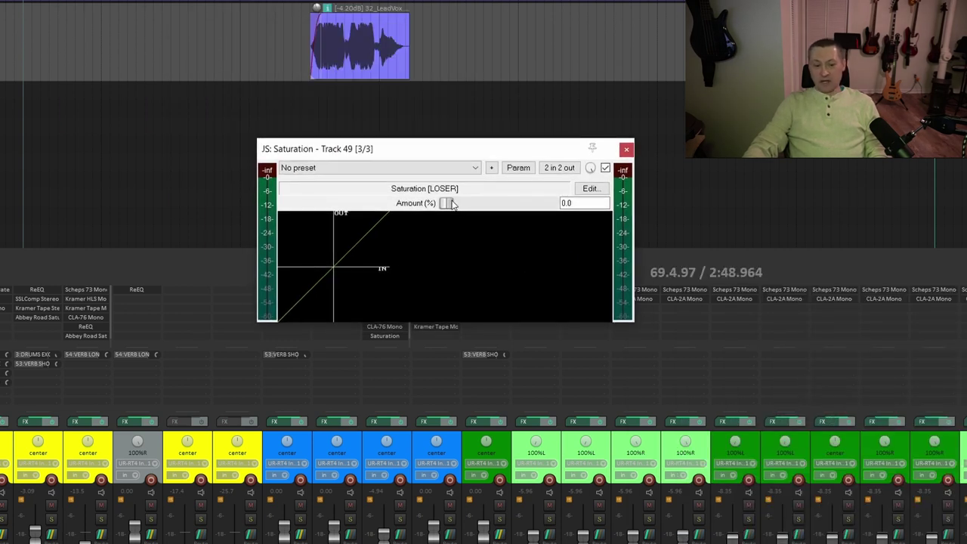
{"action": "left_click_drag", "start_coordinate": [447, 204], "coordinate": [582, 207]}
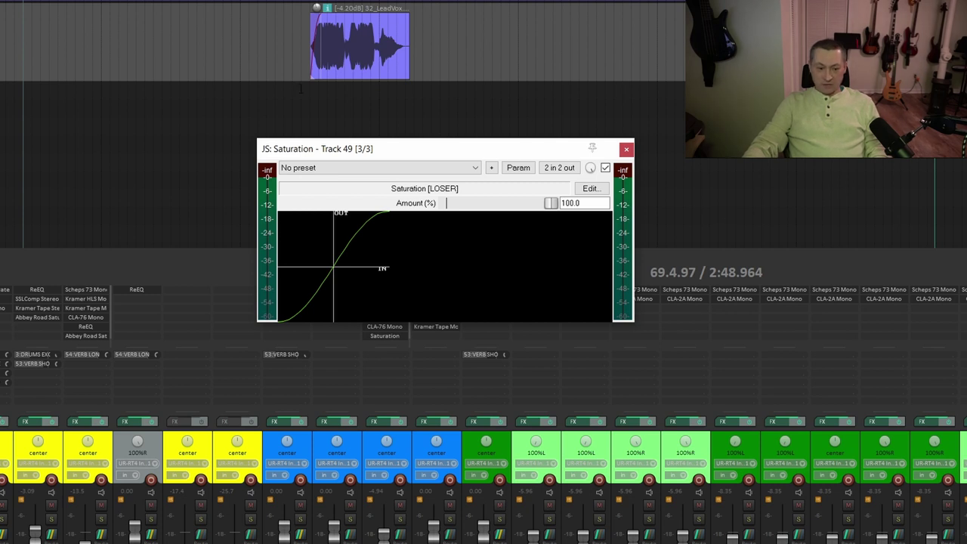
- Audition the first echo from just before its clip, comparing the sound with saturation bypassed and active
{"action": "left_click", "coordinate": [300, 89]}
{"action": "left_click", "coordinate": [605, 168]}
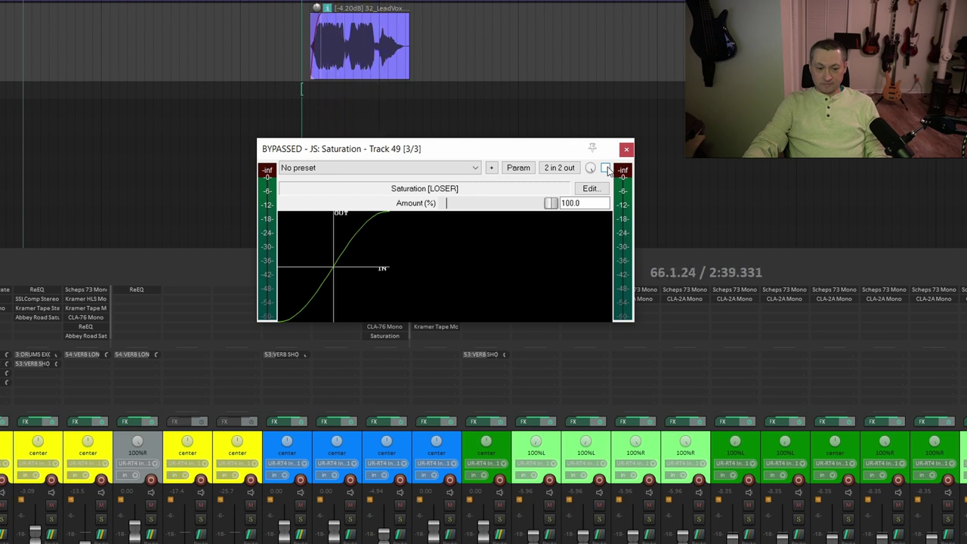
{"action": "left_click", "coordinate": [605, 168]}
{"action": "key", "text": "space"}
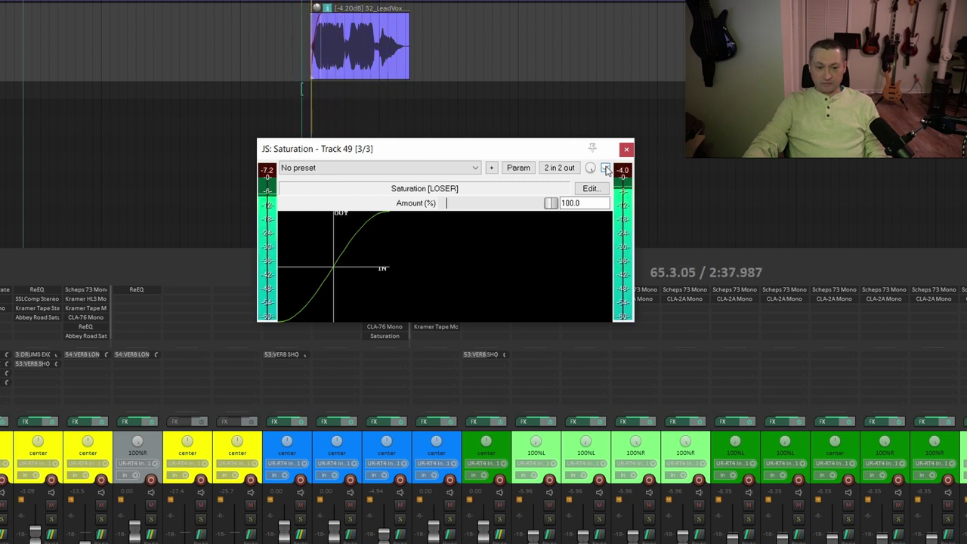
{"action": "key", "text": "space"}
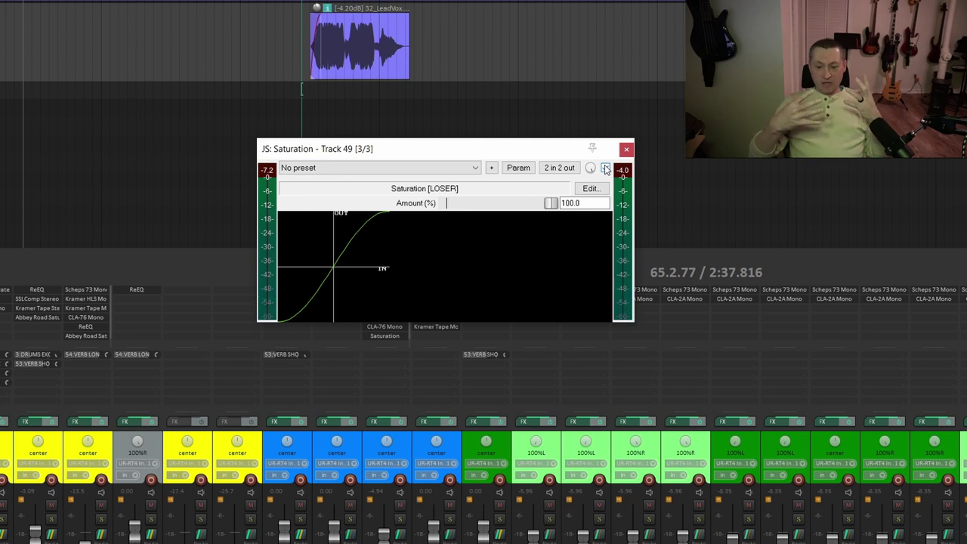
- Add a send at 0.00 dB from the echo track to the VOX AIR track and close the send controls
{"action": "scroll", "coordinate": [483, 416], "scroll_direction": "right", "scroll_amount": 3}
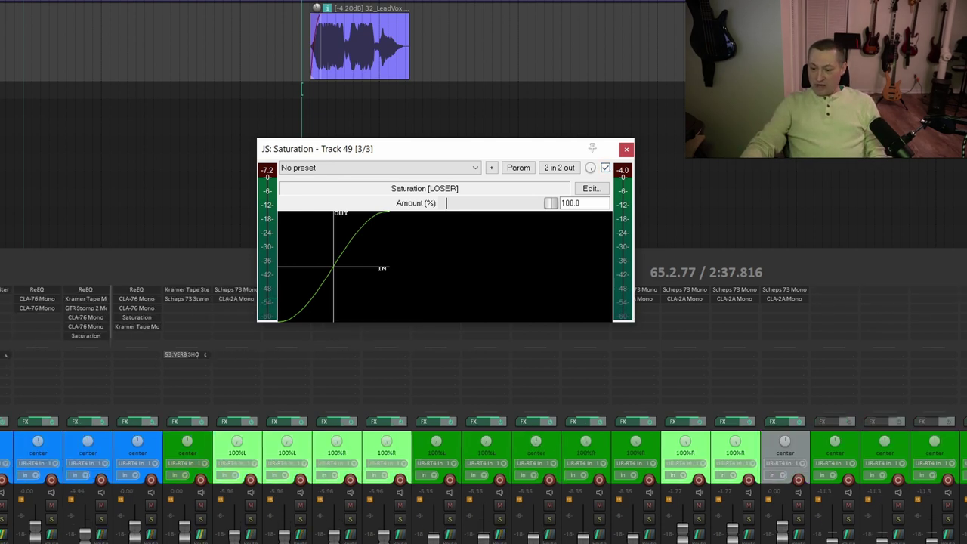
{"action": "scroll", "coordinate": [484, 454], "scroll_direction": "right", "scroll_amount": 1}
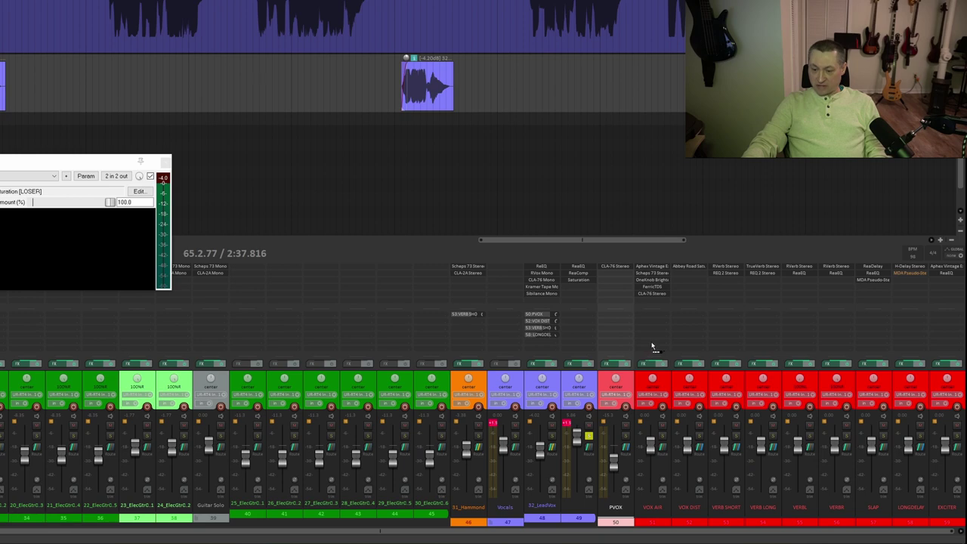
{"action": "left_click_drag", "start_coordinate": [621, 398], "coordinate": [579, 431]}
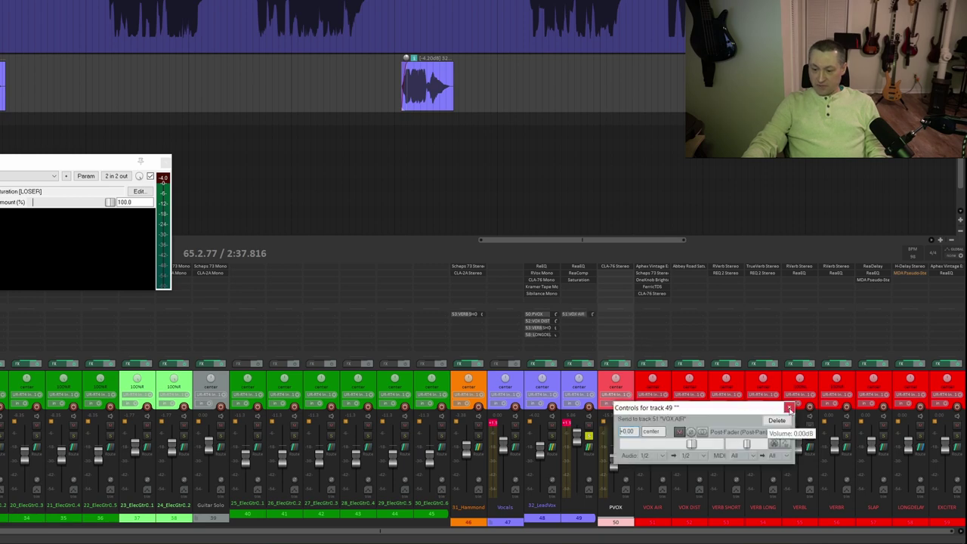
{"action": "left_click", "coordinate": [789, 409]}
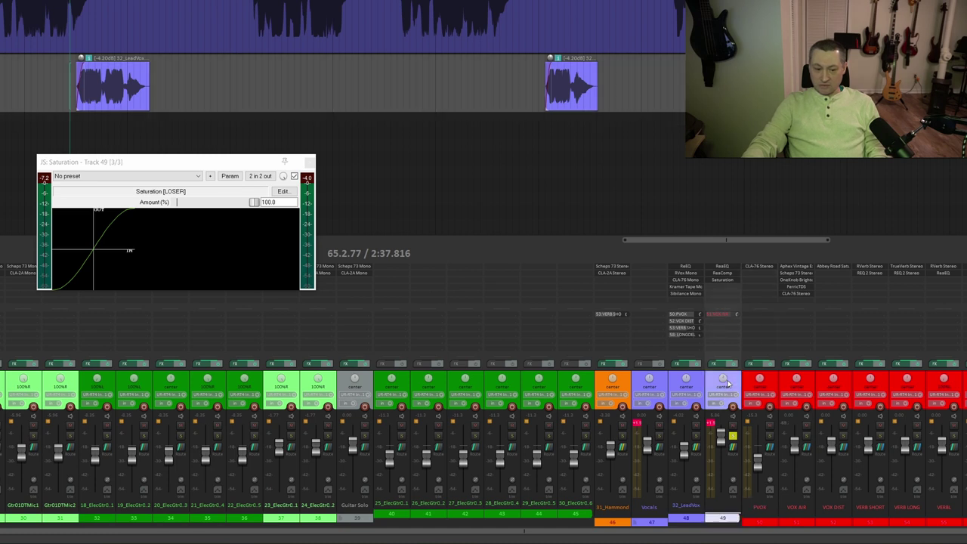
- Audition the first echo, comparing the sound with the VOX AIR send muted and active
{"action": "key", "text": "space"}
{"action": "key", "text": "space"}
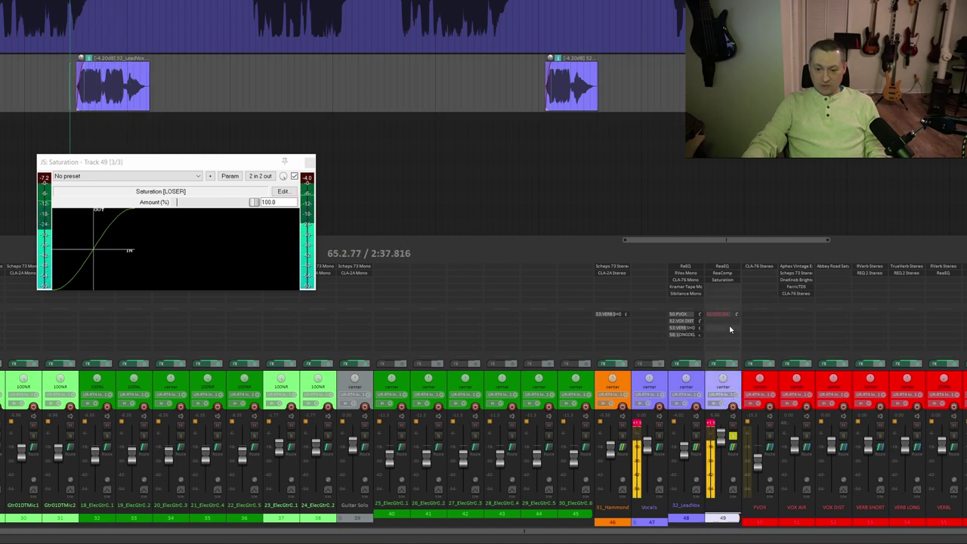
{"action": "key", "text": "space"}
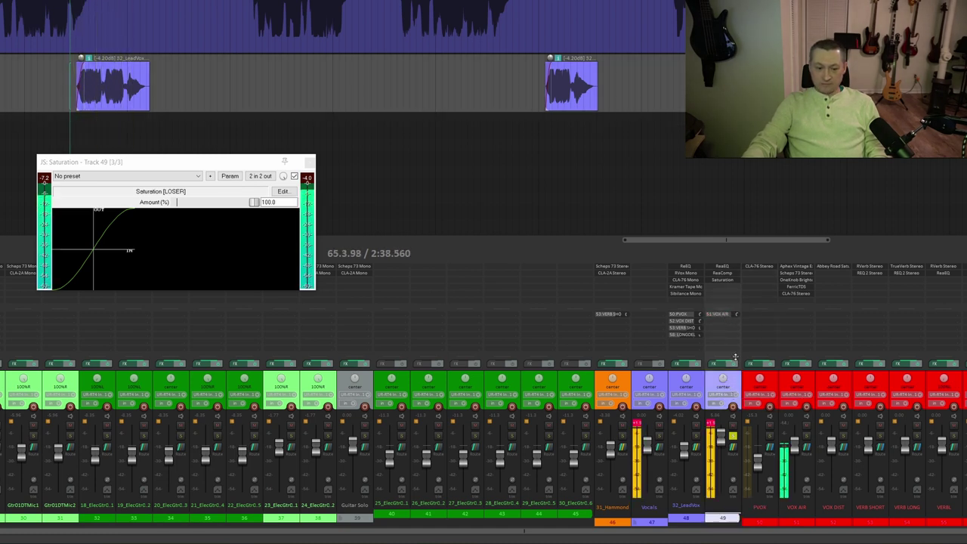
{"action": "key", "text": "space"}
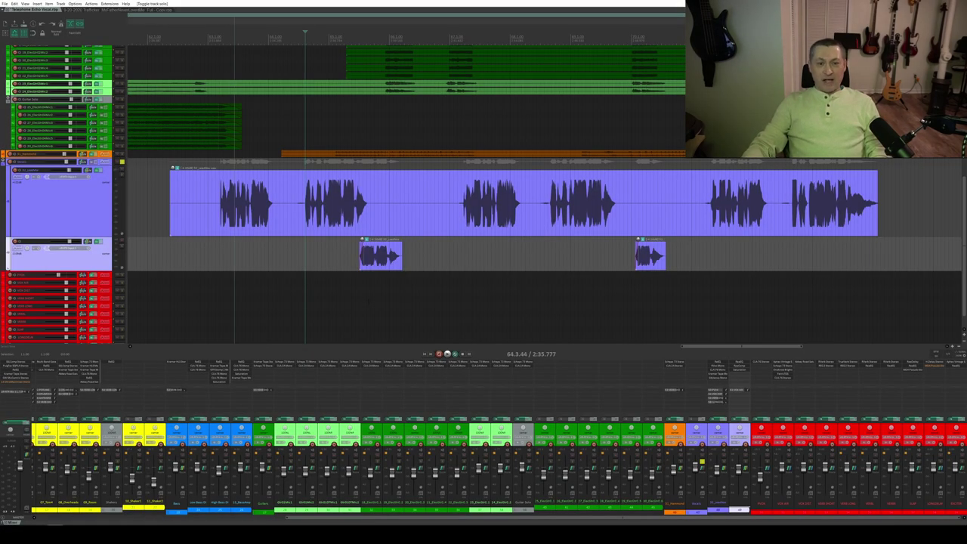
- Audition both echoes in the full mix, lowering the echo track's volume to -8.97 dB and panning it 100% right
{"action": "key", "text": "space"}
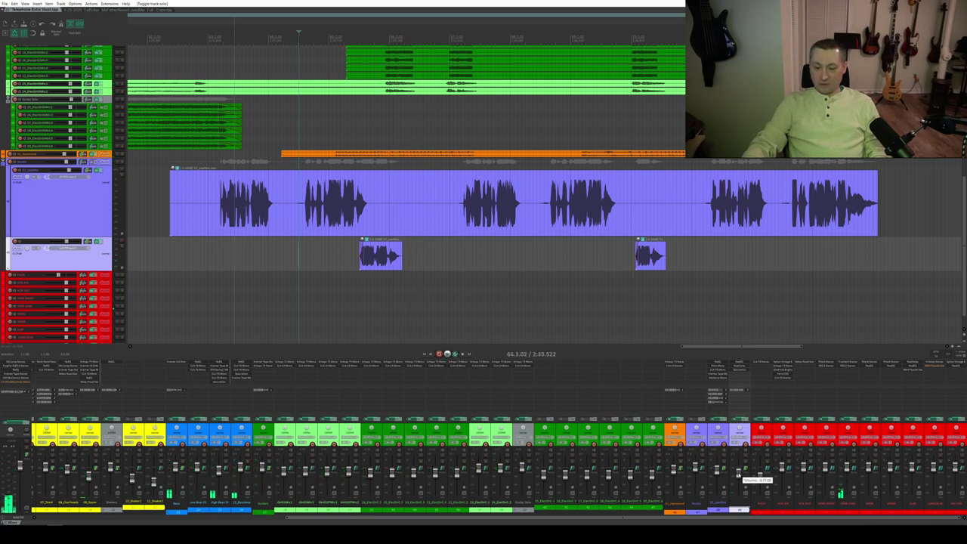
{"action": "key", "text": "space"}
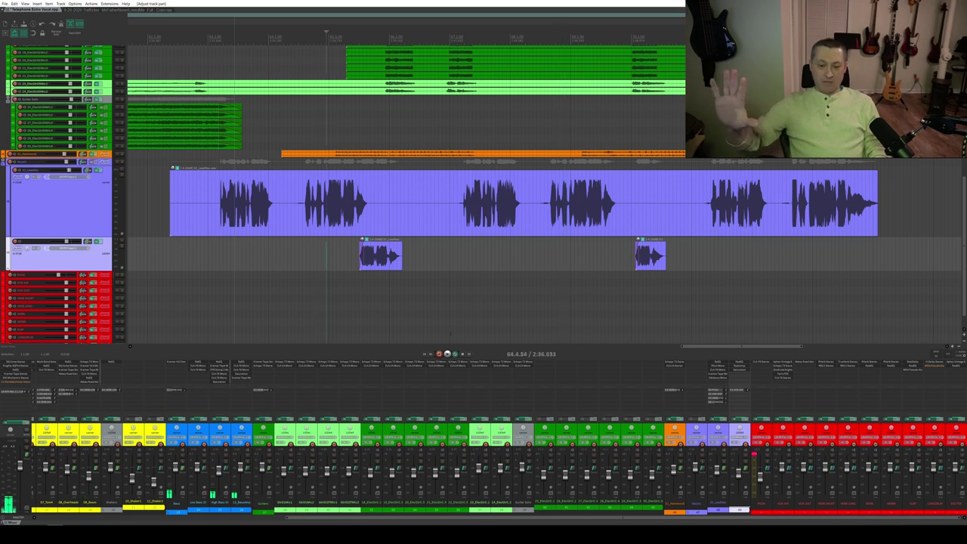
{"action": "key", "text": "space"}
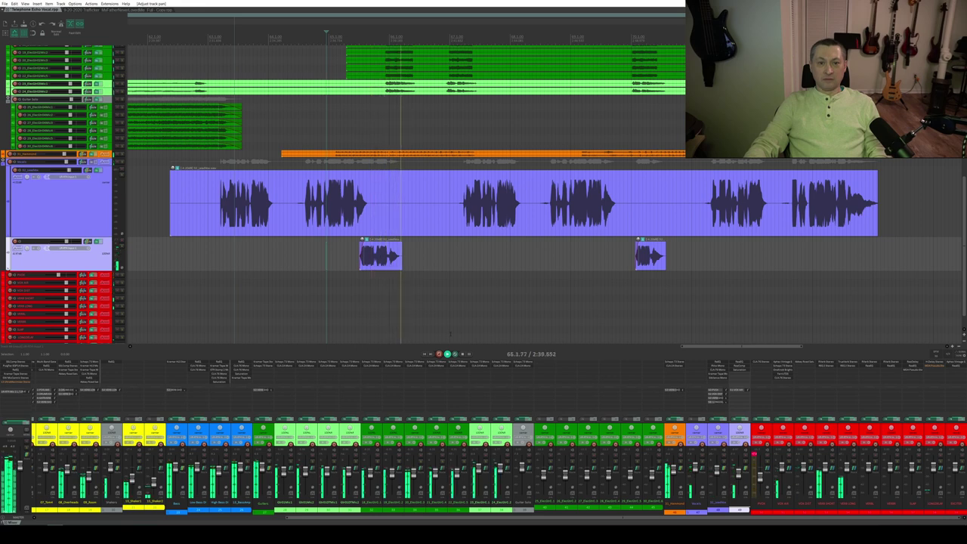
{"action": "left_click", "coordinate": [585, 250]}
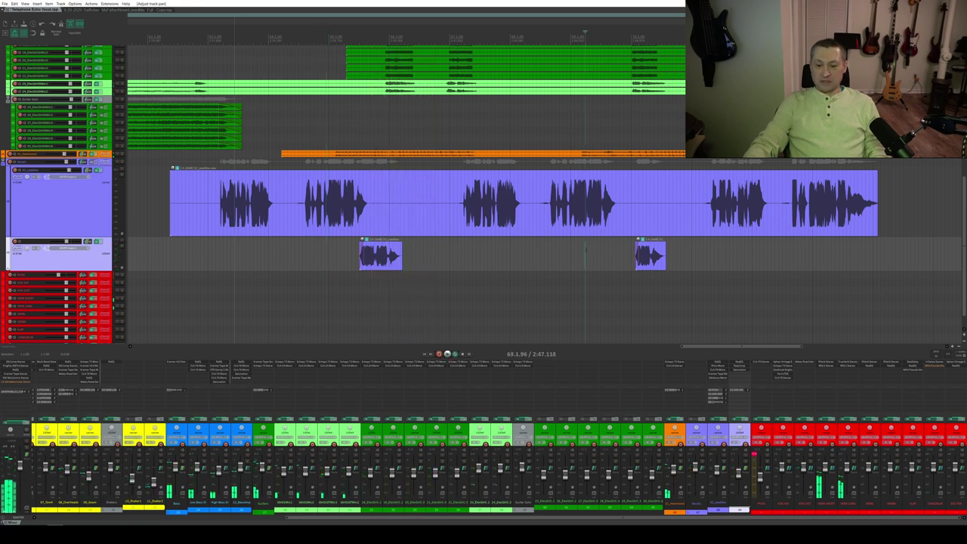
{"action": "left_click", "coordinate": [561, 280]}
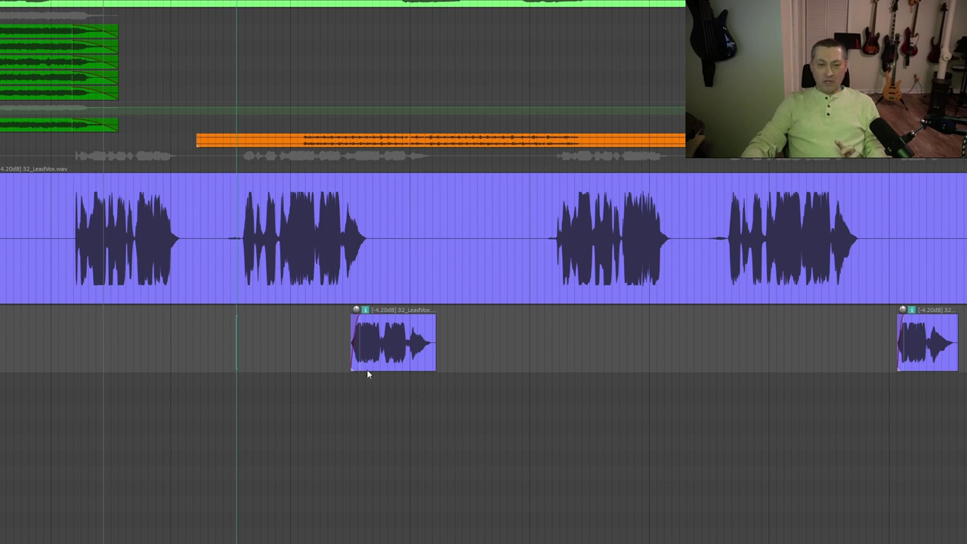
- Try splitting the first echo clip just before its last syllable and undo the split
{"action": "left_click", "coordinate": [408, 353]}
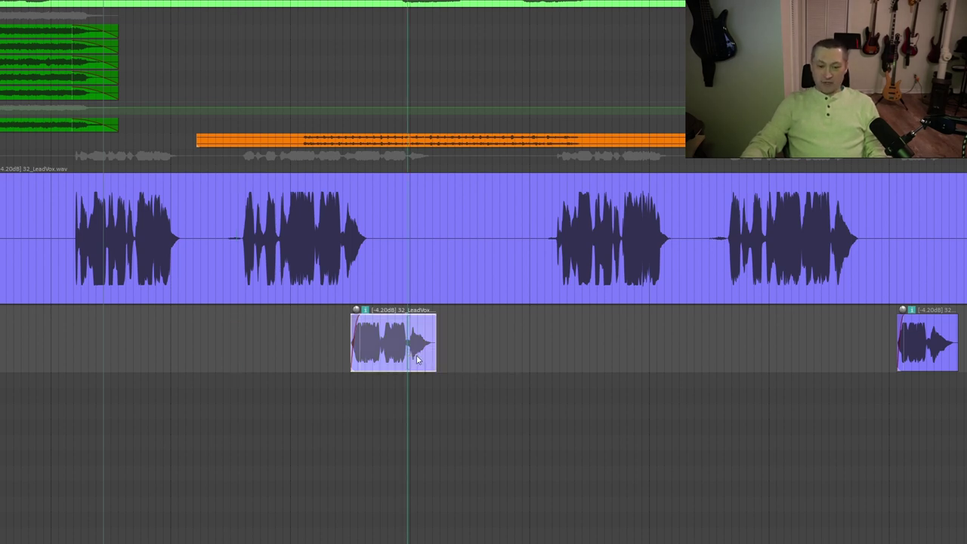
{"action": "key", "text": "s"}
{"action": "left_click_drag", "start_coordinate": [412, 315], "coordinate": [413, 296]}
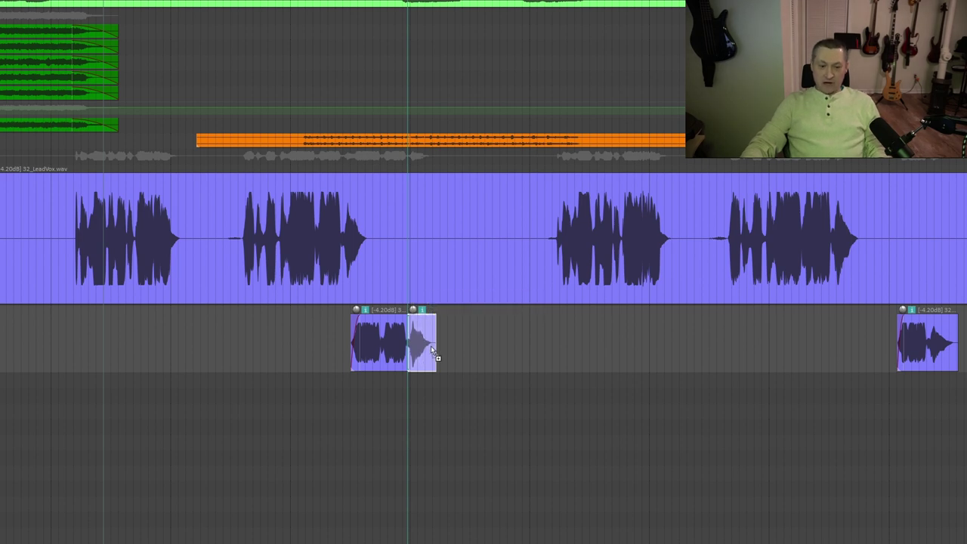
{"action": "key", "text": "ctrl+z"}
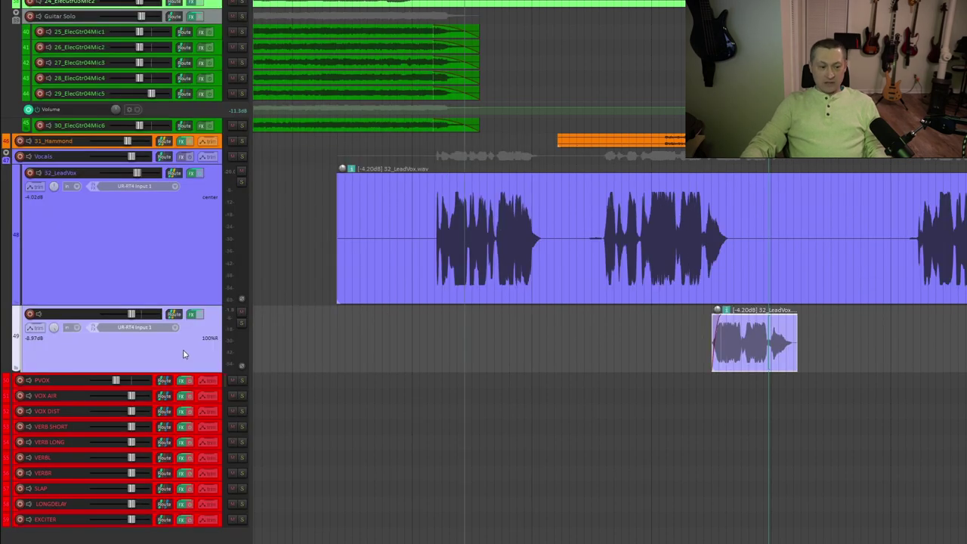
- Show the echo track's volume envelope in a taller lane and draw a freehand boost over the first echo's last syllable
{"action": "key", "text": "v"}
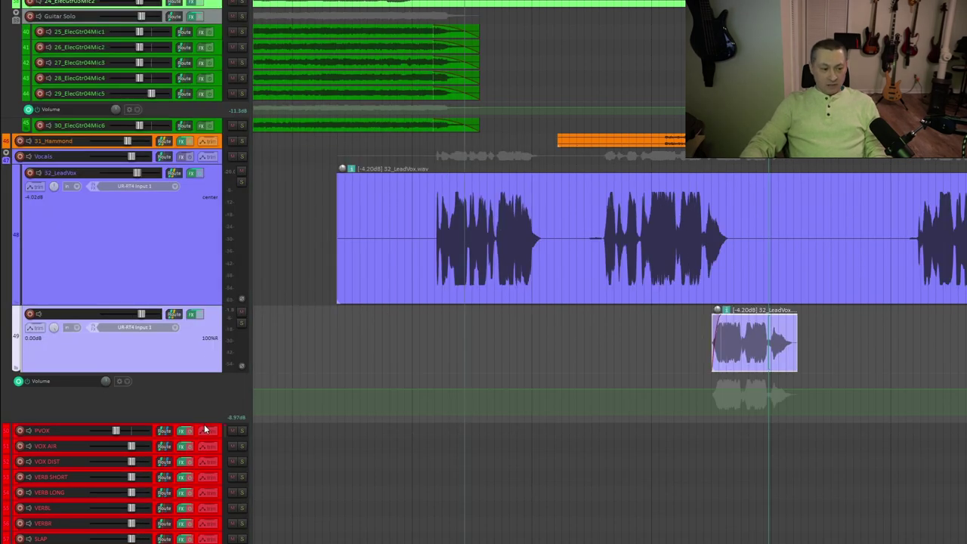
{"action": "left_click_drag", "start_coordinate": [204, 428], "coordinate": [857, 514]}
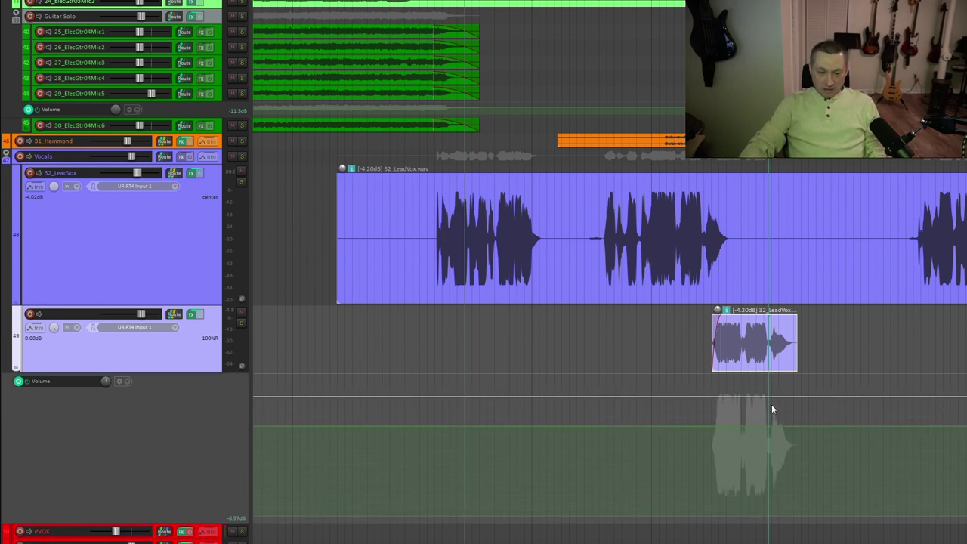
{"action": "scroll", "coordinate": [771, 408], "scroll_direction": "up", "scroll_amount": 6}
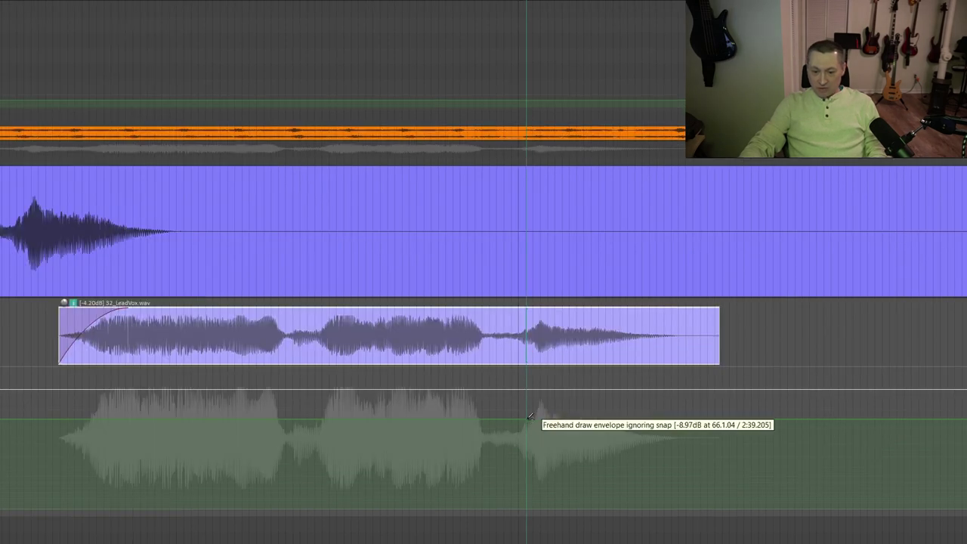
{"action": "mouse_move", "coordinate": [529, 417]}
{"action": "left_mouse_down"}
{"action": "mouse_move", "coordinate": [583, 402]}
{"action": "mouse_move", "coordinate": [606, 412]}
{"action": "left_mouse_up"}
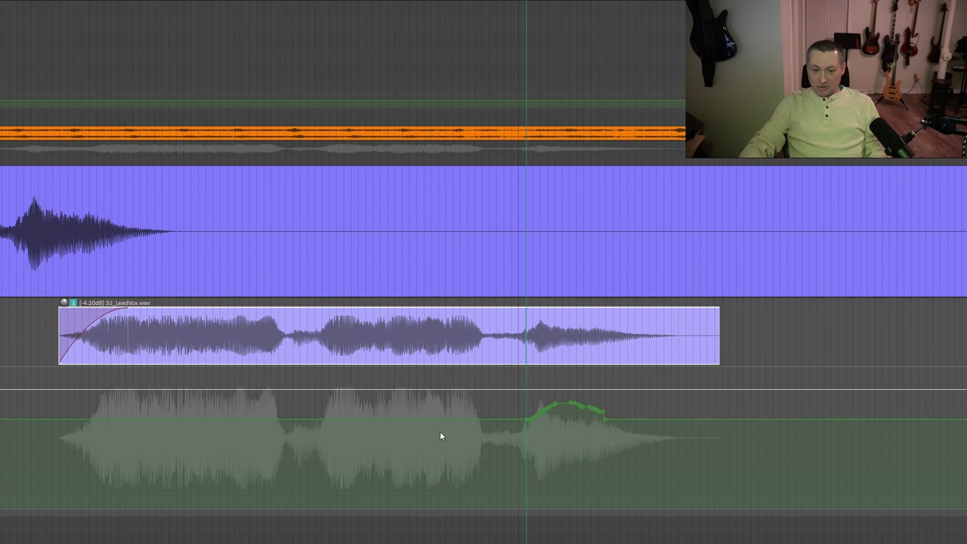
- Audition the first echo soloed from its clip start, and again in the full mix from just before the clip
{"action": "left_click", "coordinate": [62, 371]}
{"action": "key", "text": "space"}
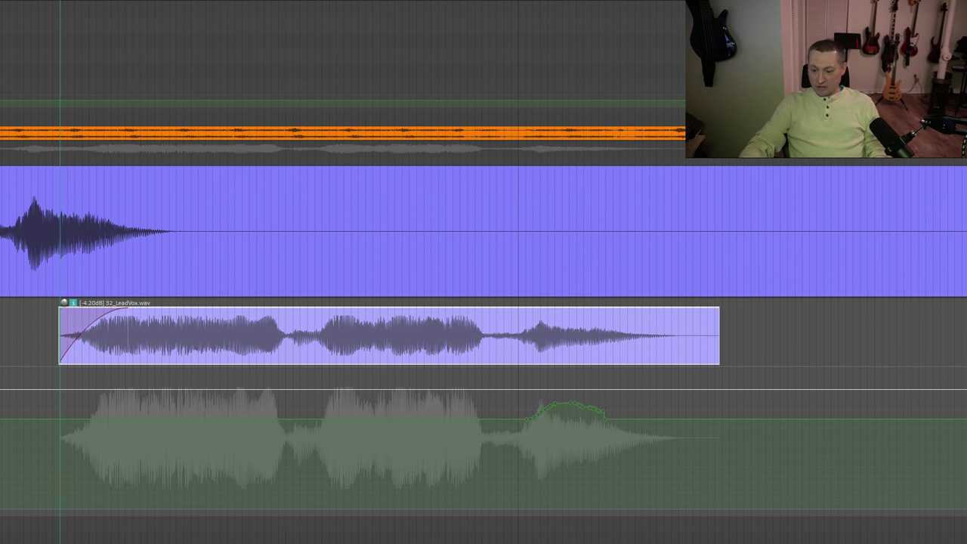
{"action": "key", "text": "space"}
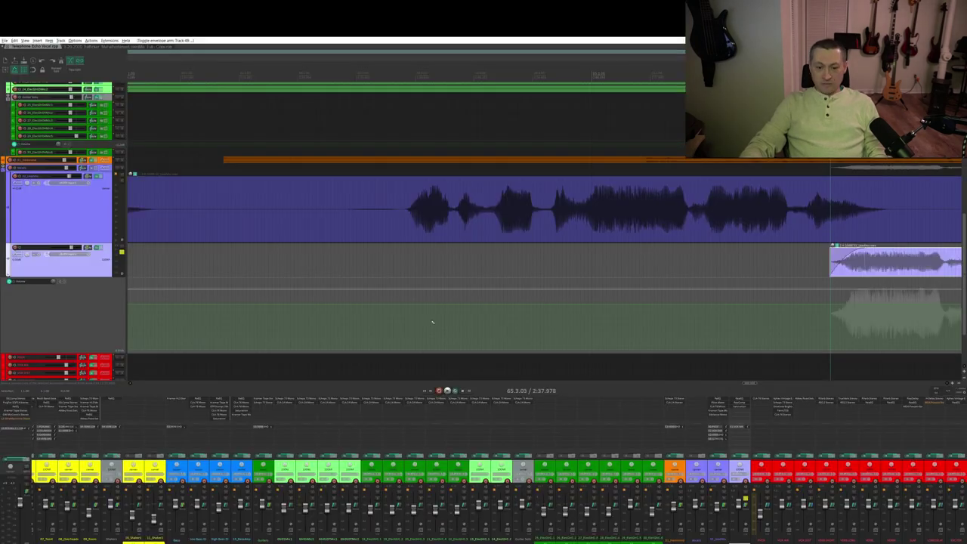
{"action": "scroll", "coordinate": [556, 441], "scroll_direction": "down", "scroll_amount": 3}
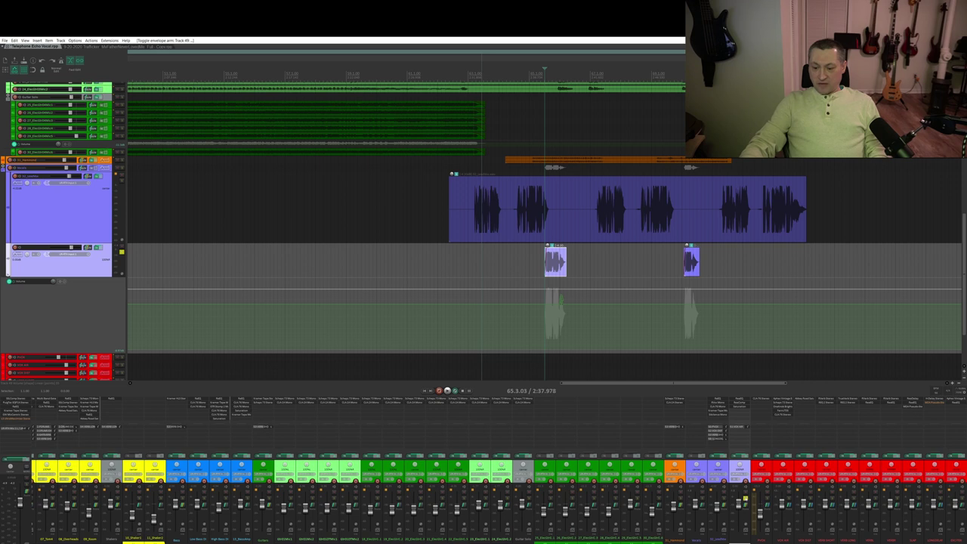
{"action": "key", "text": "s"}
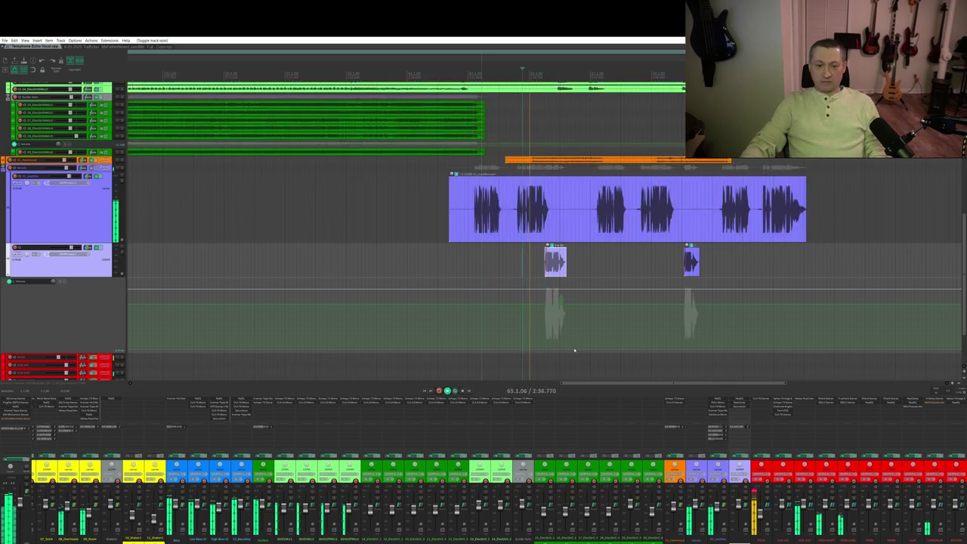